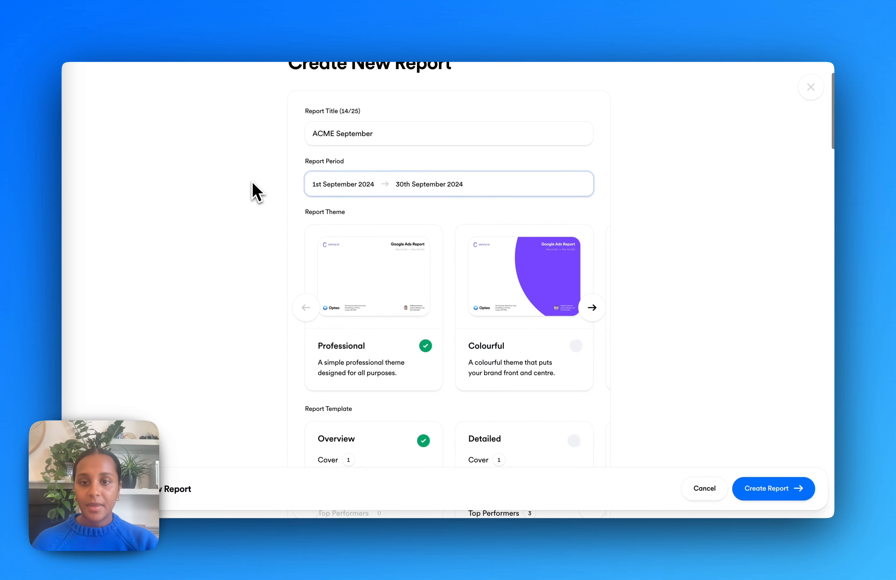
Browse the available report themes and choose the Colourful theme
scroll(251, 183, "down", 2)
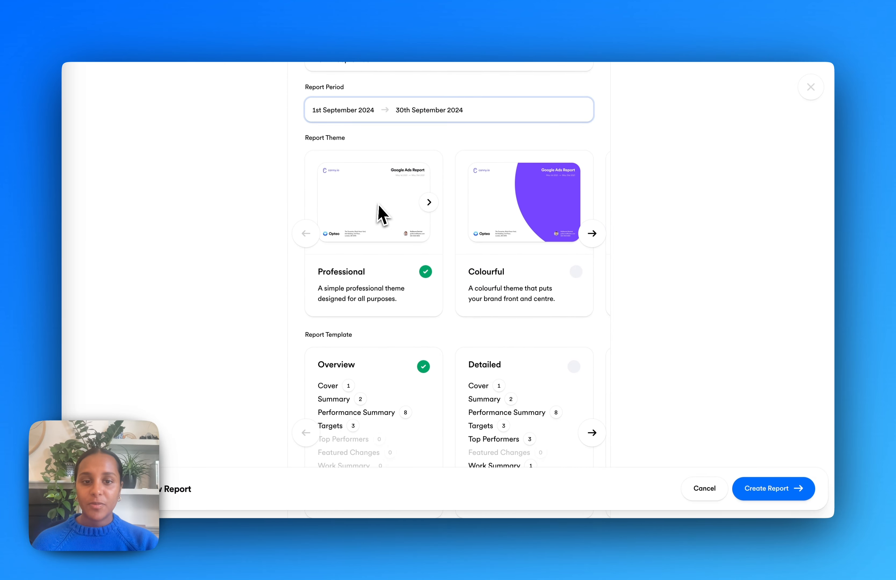
left_click(598, 238)
left_click(598, 240)
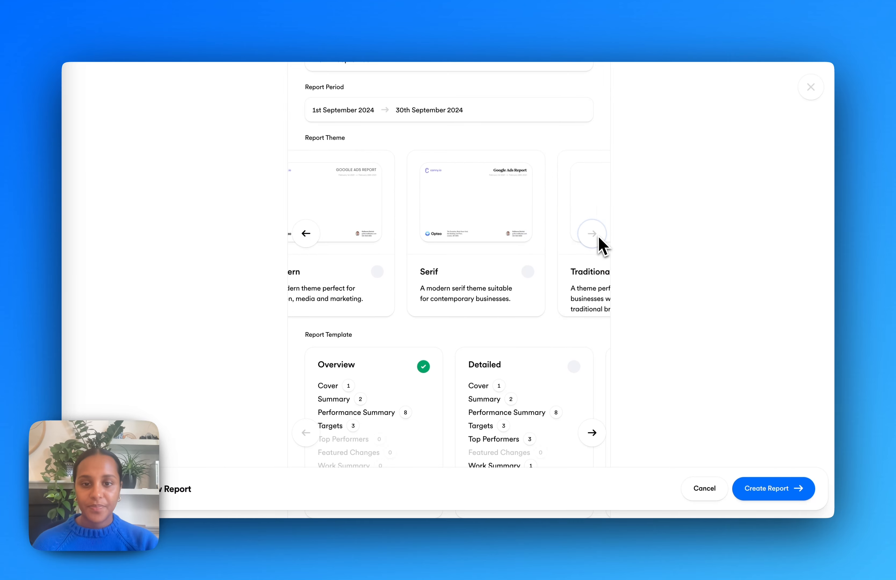
left_click(305, 232)
left_click(306, 236)
left_click(576, 273)
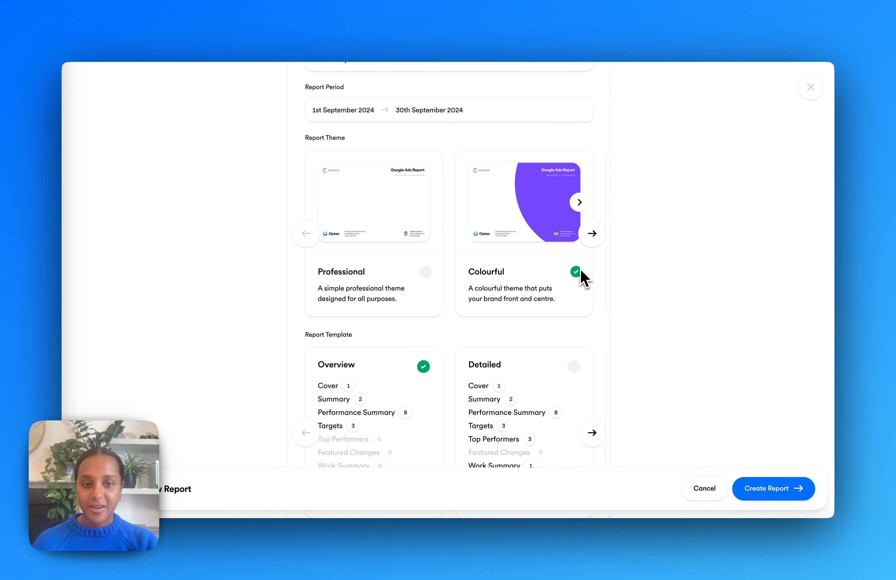
Start a custom report template that excludes all Top Performing slides and the Featured Ad Test, Ad Creative, Keyword Bid and Schedule Adjustment slides
scroll(668, 196, "down", 5)
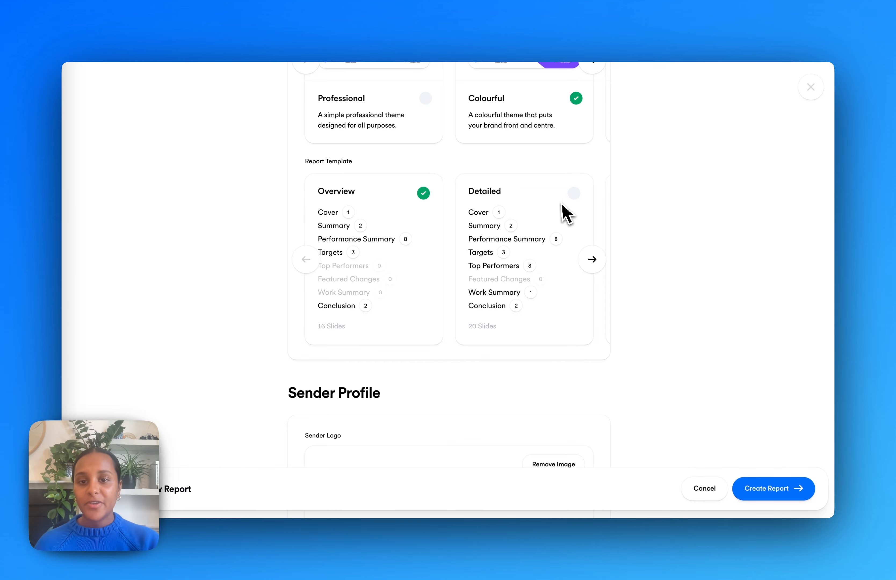
left_click(592, 259)
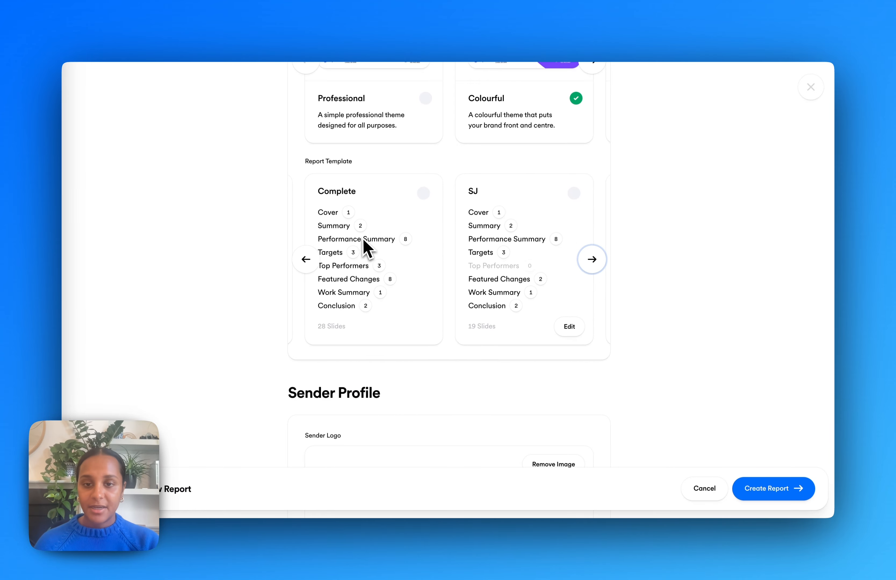
left_click(601, 263)
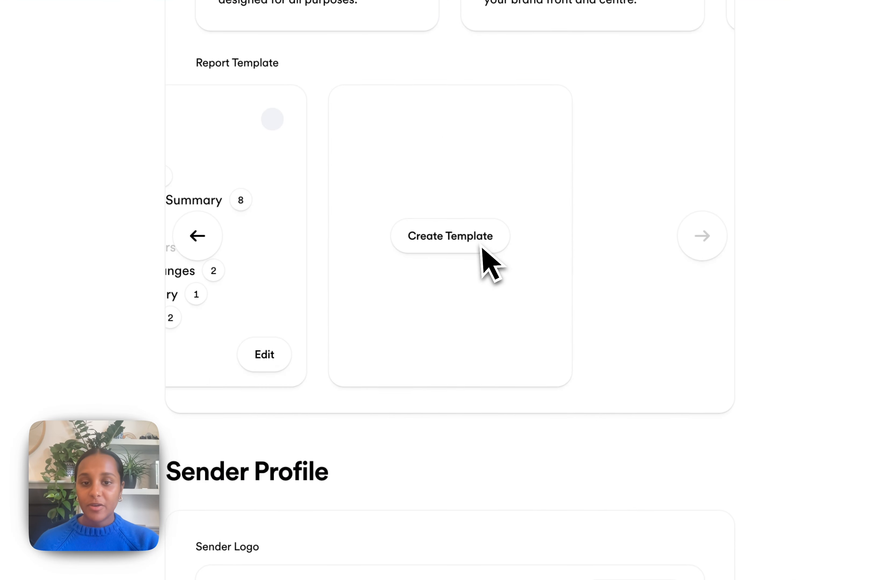
left_click(453, 235)
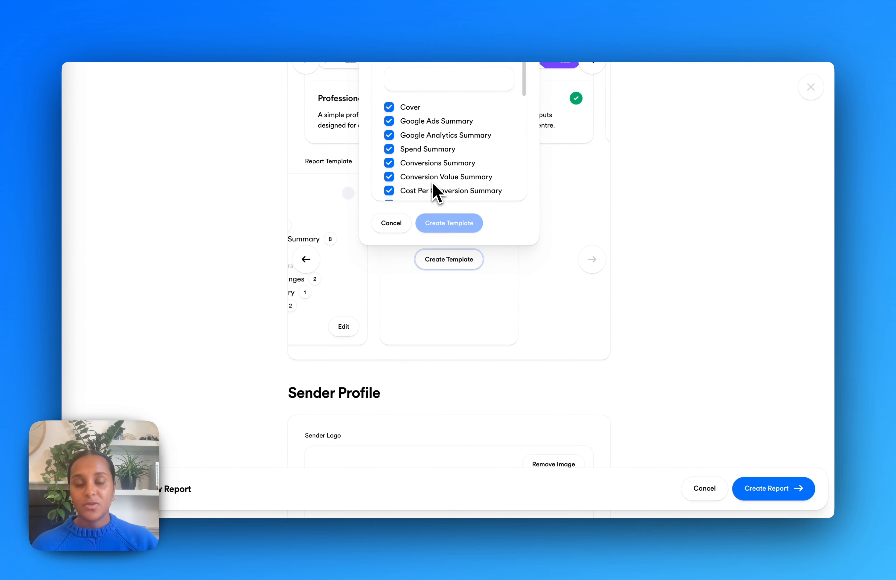
scroll(437, 192, "down", 10)
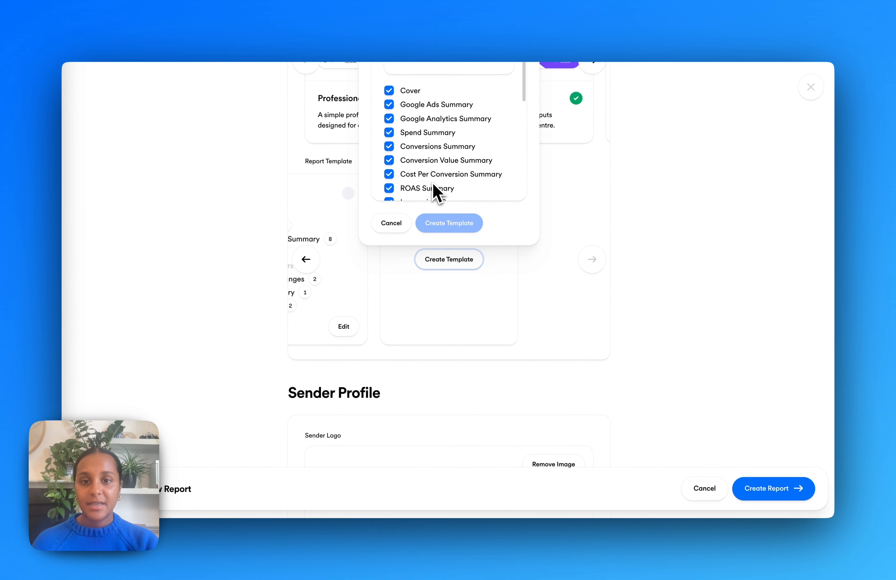
left_click(384, 135)
left_click(384, 158)
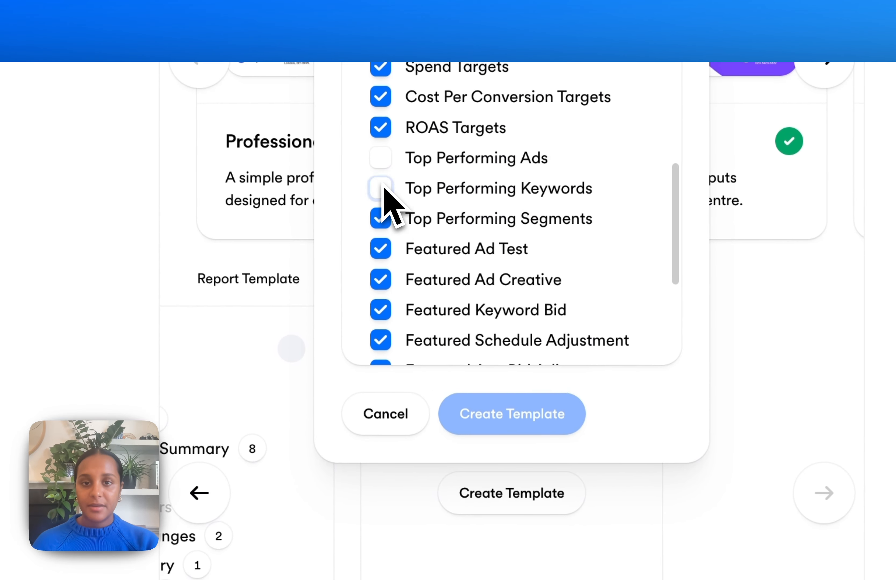
left_click(384, 181)
left_click(384, 205)
left_click(384, 228)
left_click(384, 252)
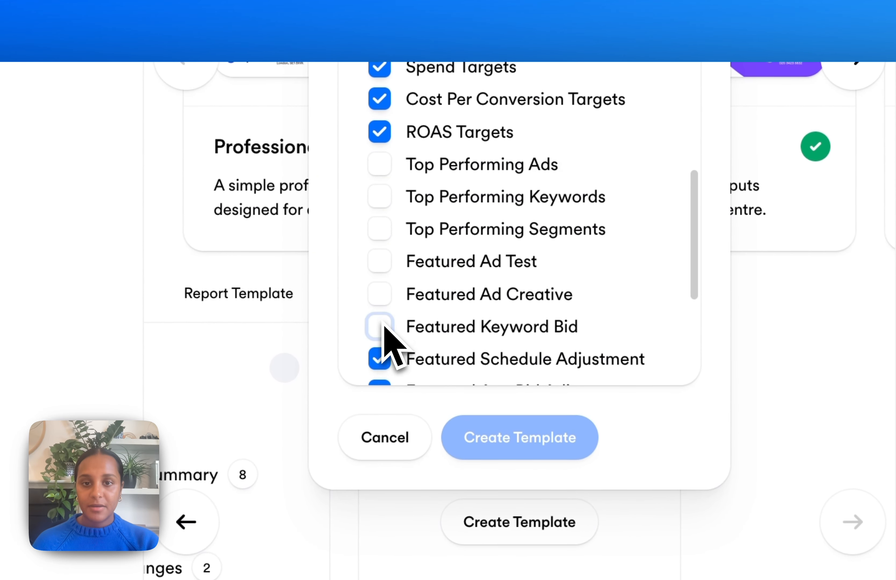
left_click(385, 359)
Name the custom template "SJ template" and create it
scroll(475, 283, "up", 10)
left_click(467, 102)
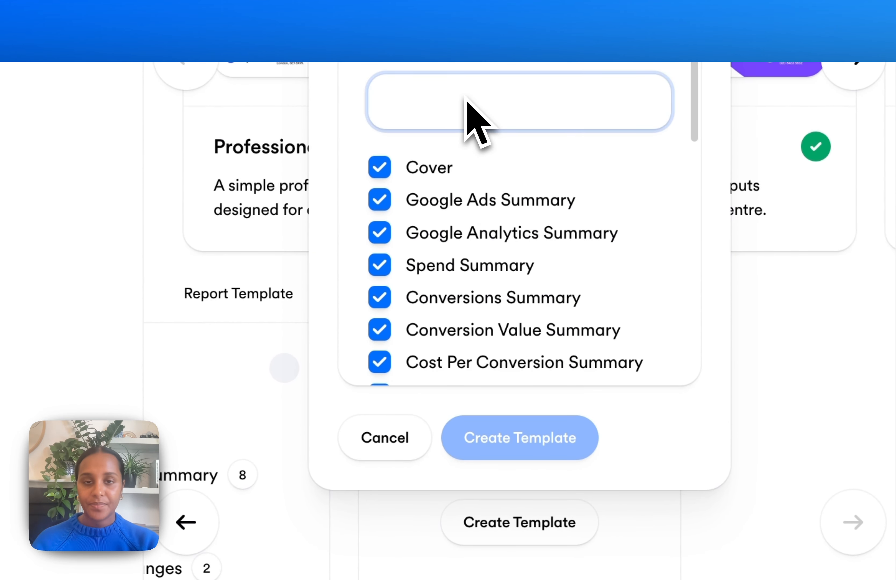
type("SJ template")
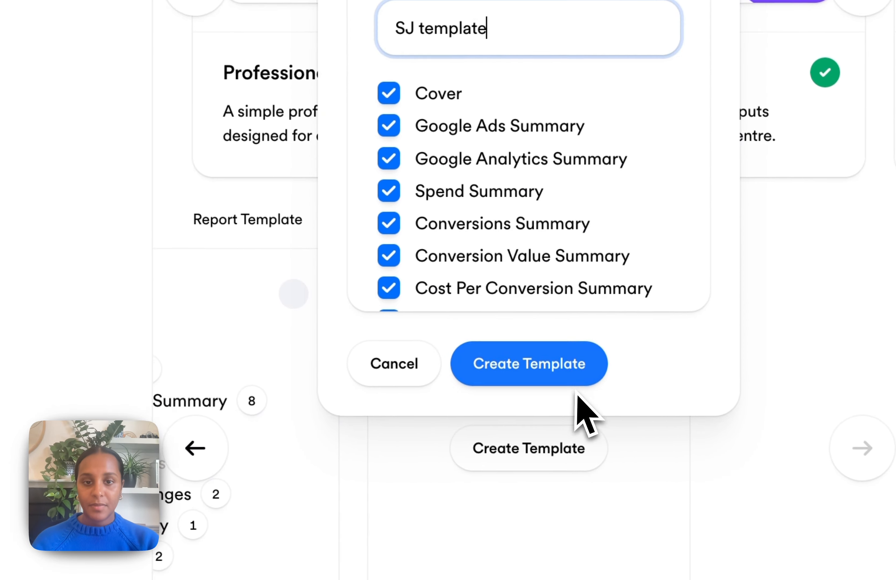
left_click(535, 442)
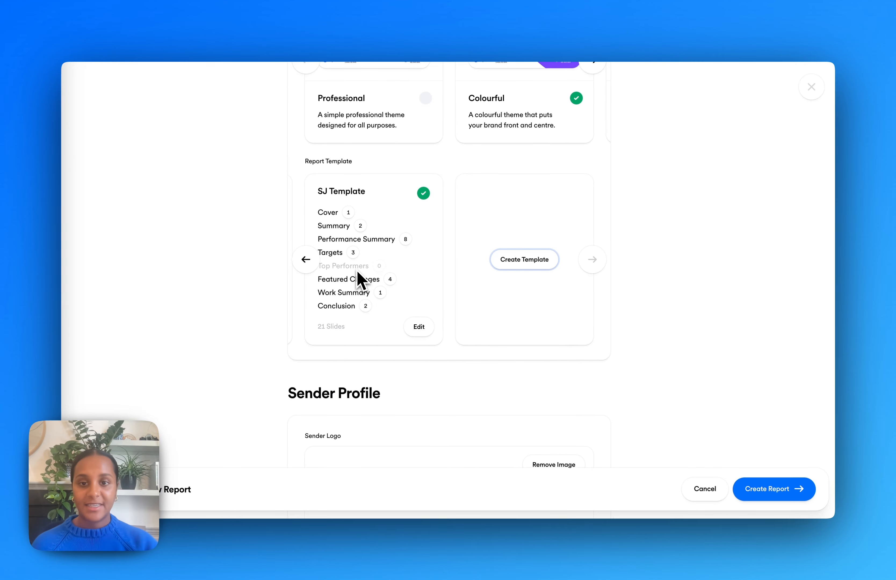
Review the logo and address details in the Sender Profile and select the already assigned team member as sender account
scroll(277, 263, "down", 3)
scroll(277, 263, "down", 6)
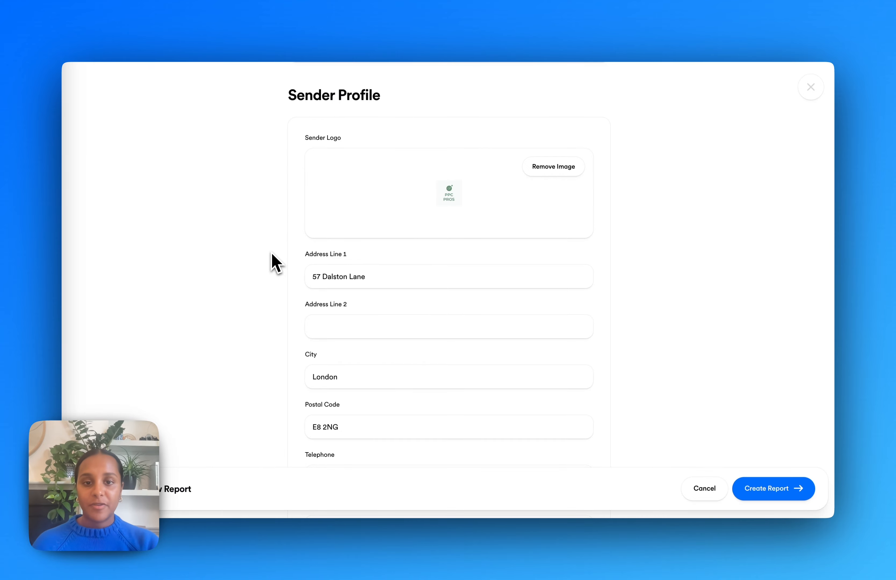
scroll(518, 200, "down", 3)
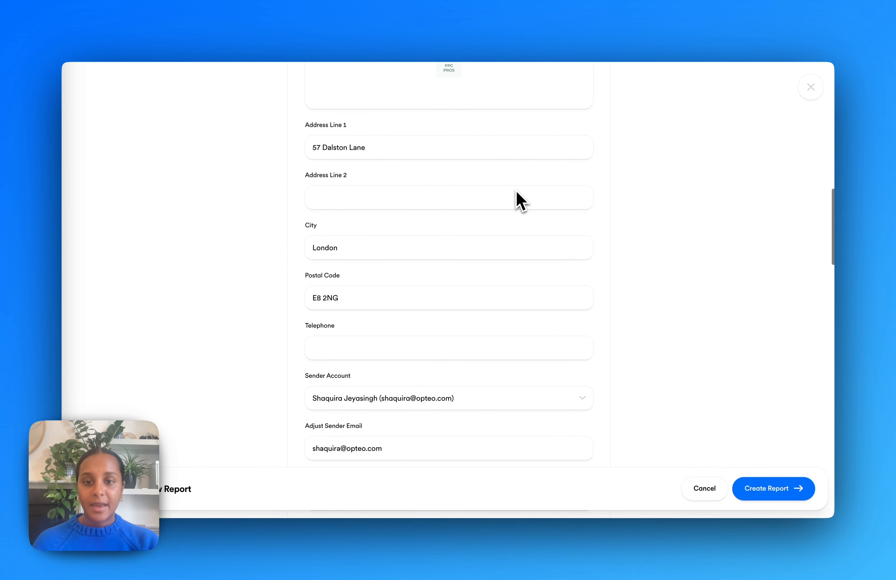
scroll(485, 202, "down", 5)
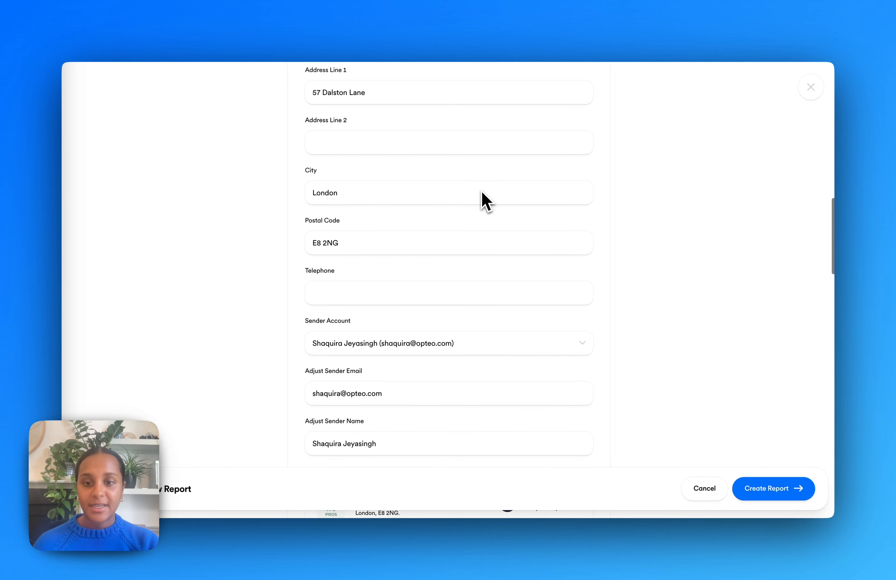
left_click(471, 187)
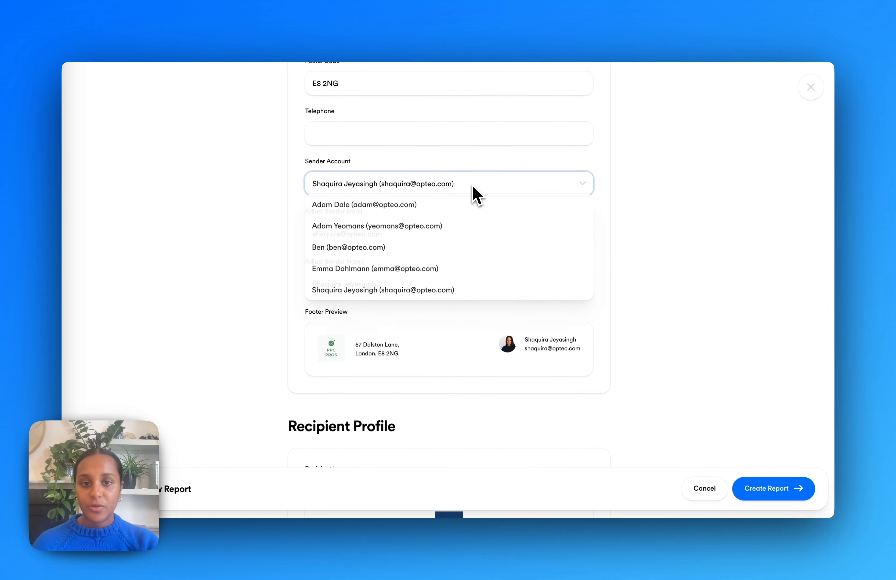
left_click(469, 295)
scroll(271, 263, "down", 2)
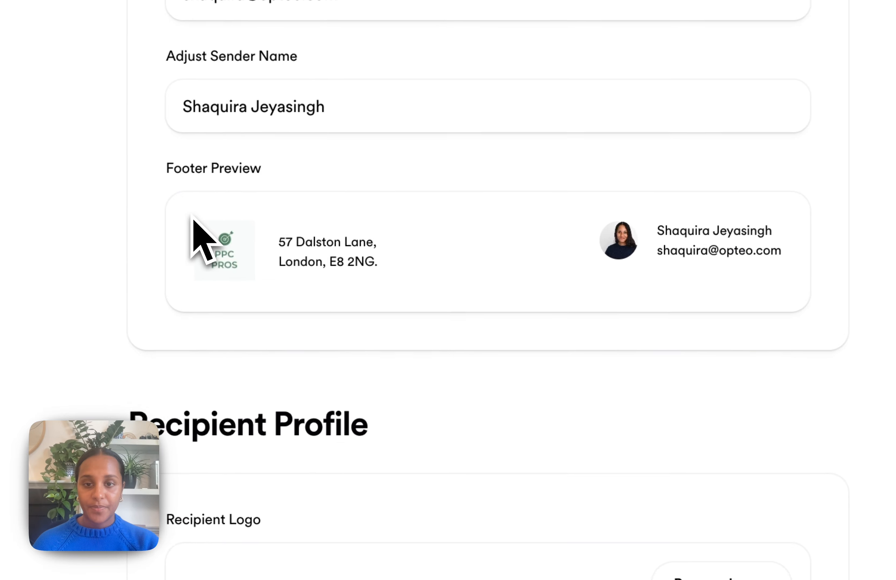
Review the recipient logo and the colour choices for the report's primary colour
scroll(315, 234, "down", 3)
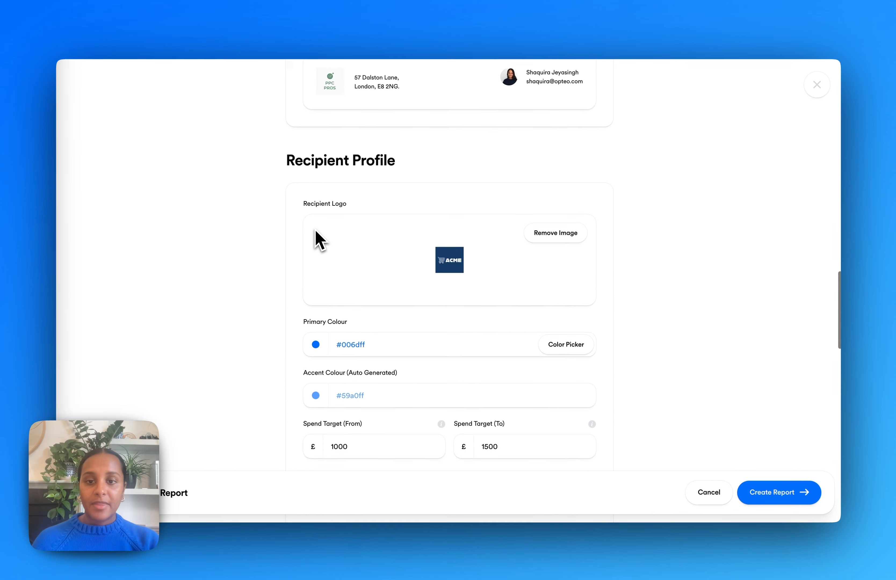
scroll(316, 232, "down", 2)
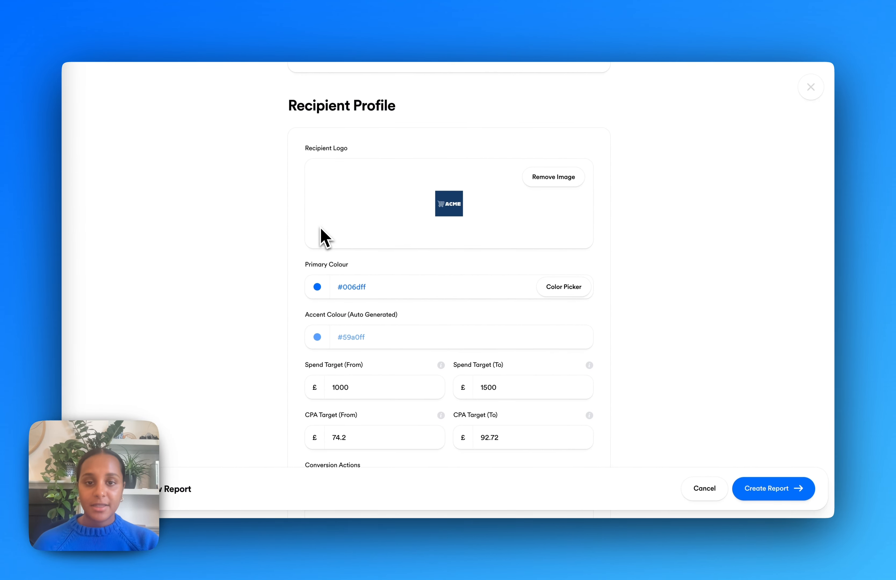
scroll(550, 196, "down", 3)
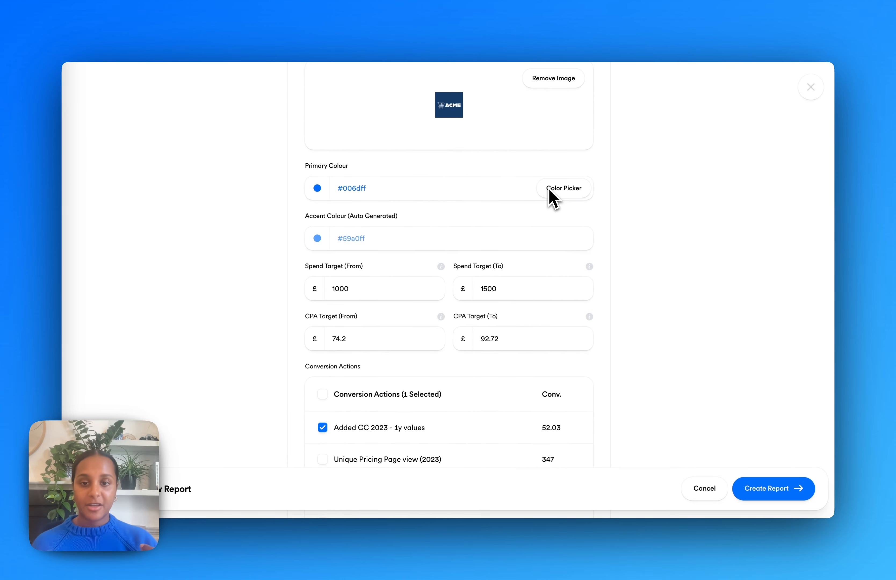
left_click(549, 188)
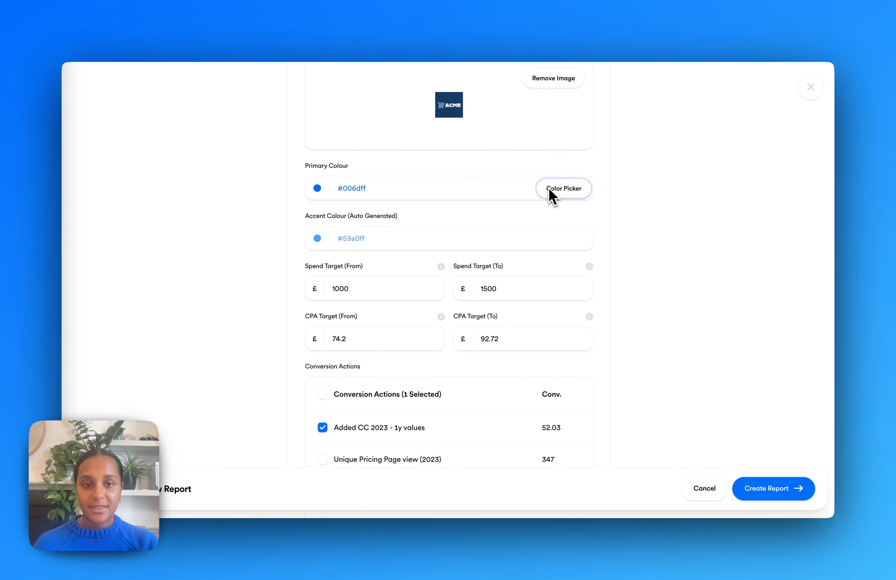
left_click(666, 246)
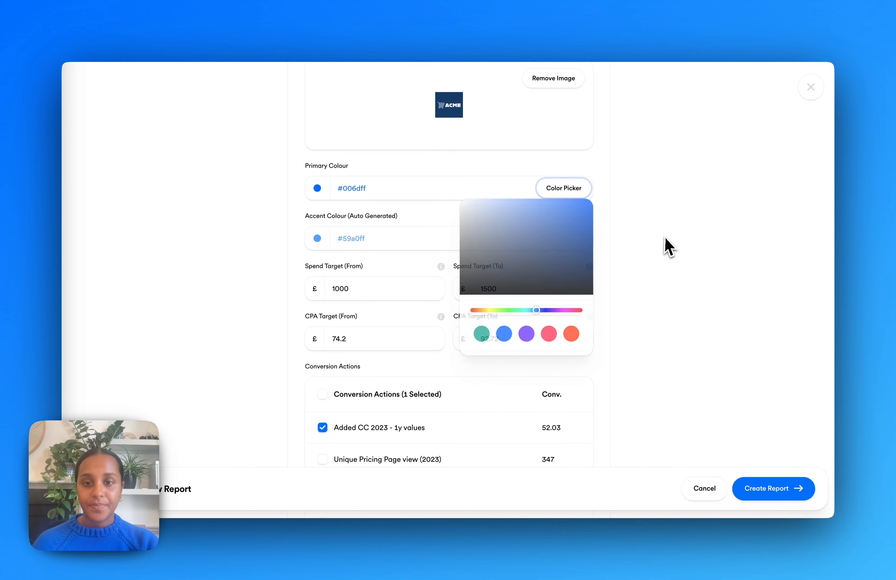
scroll(667, 246, "down", 3)
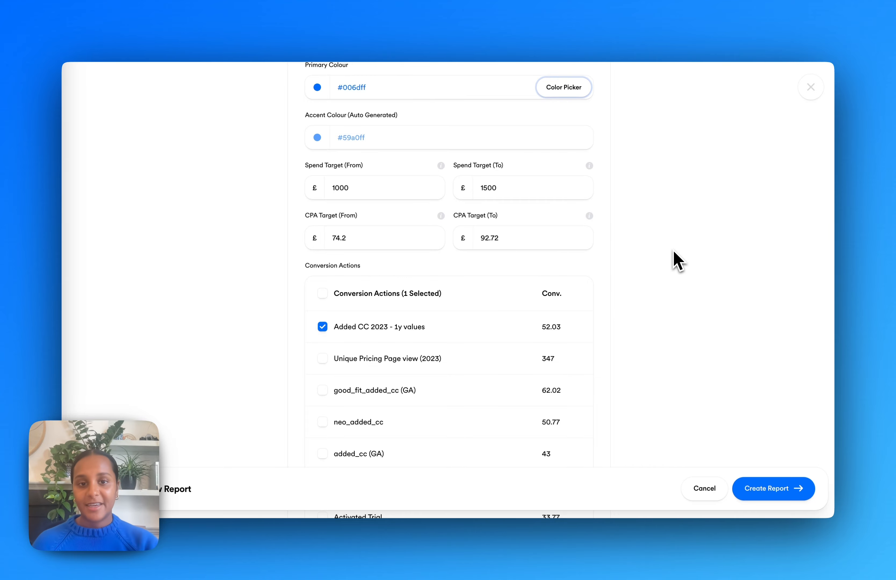
Review the recipient's spend and CPA targets, the conversion actions and the Google Analytics connection
left_click(398, 190)
left_click(531, 189)
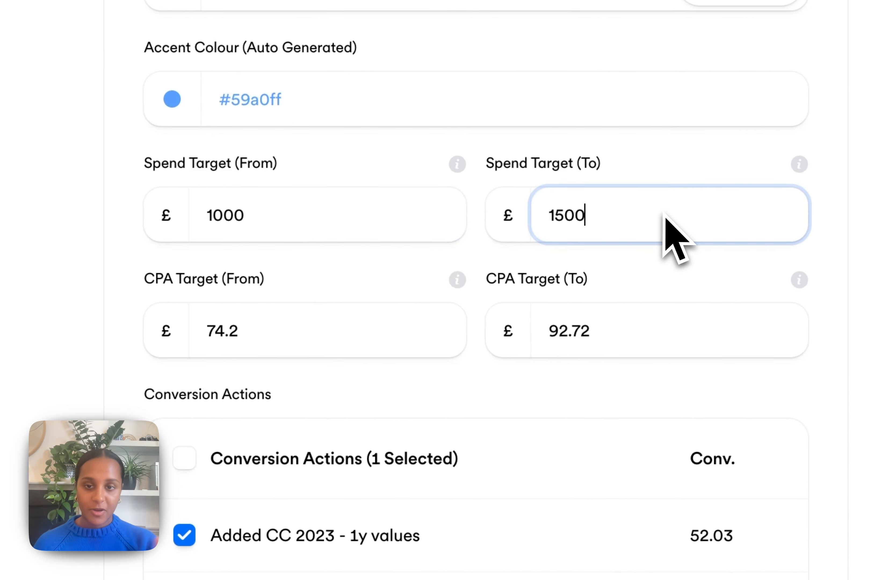
left_click(251, 344)
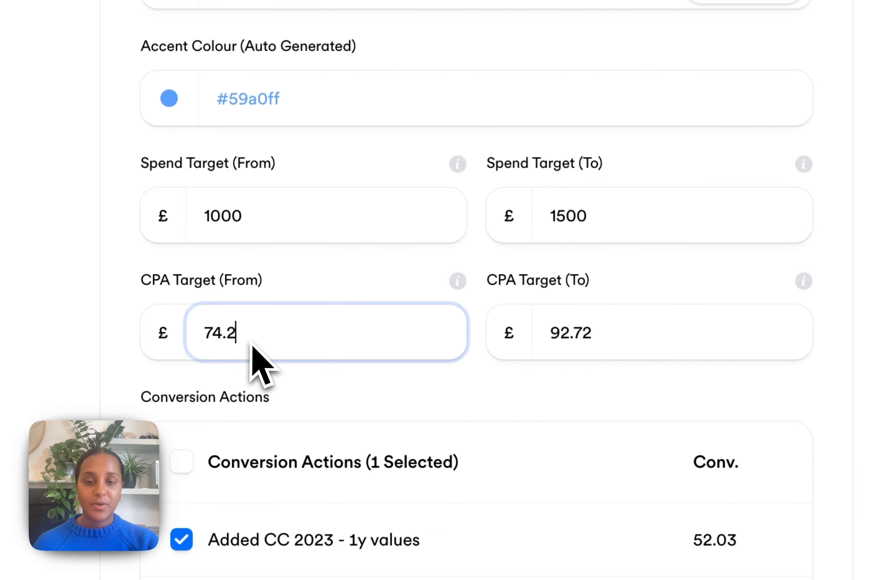
left_click(625, 329)
scroll(476, 290, "down", 4)
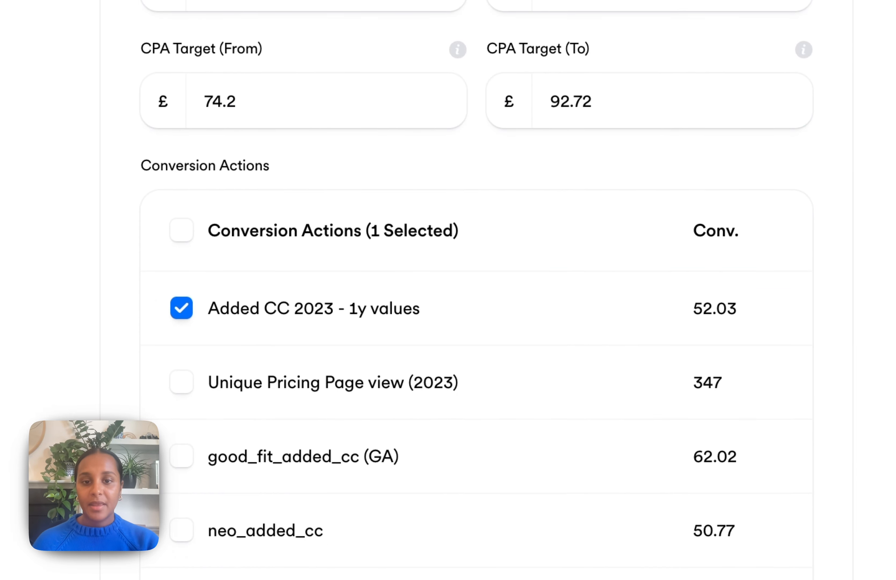
scroll(476, 290, "down", 3)
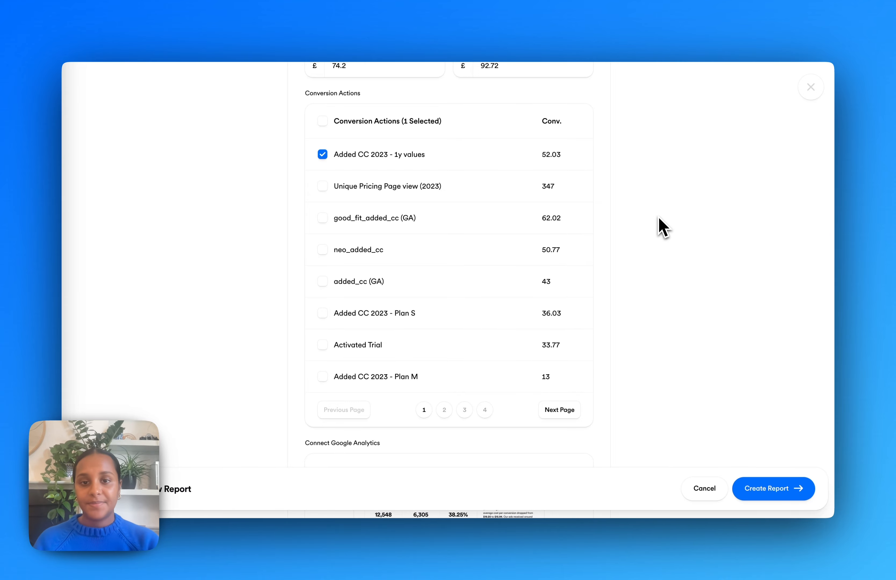
scroll(662, 228, "down", 10)
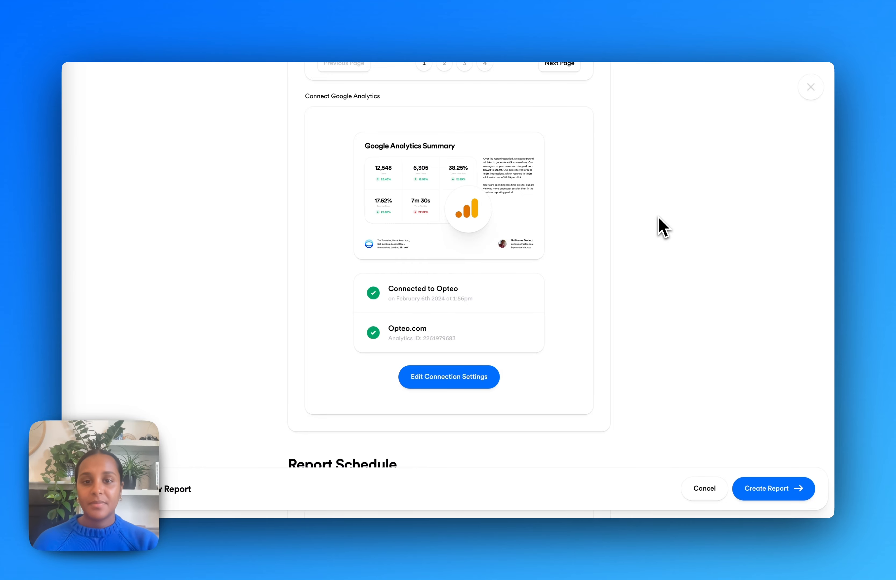
Create a Bimonthly report schedule that generates the report on the Third Day of Month
scroll(659, 220, "down", 6)
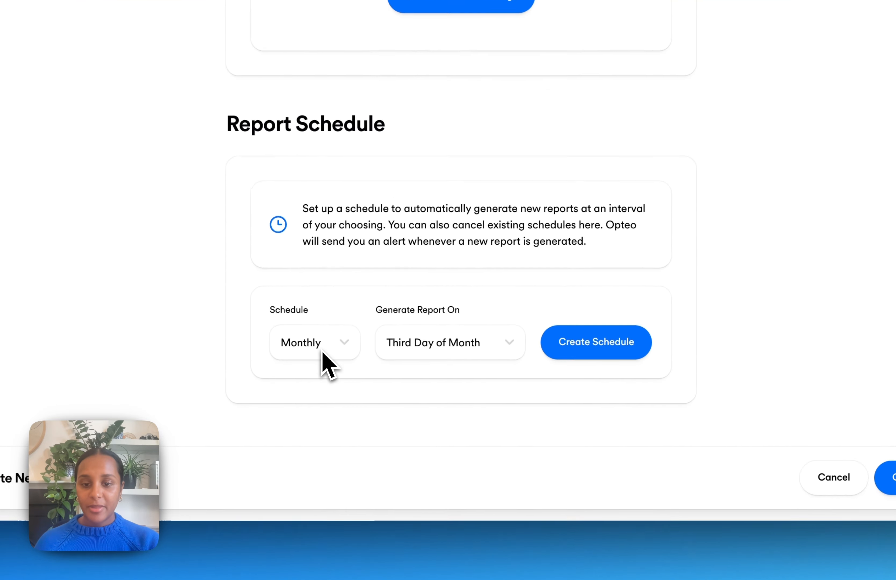
left_click(354, 402)
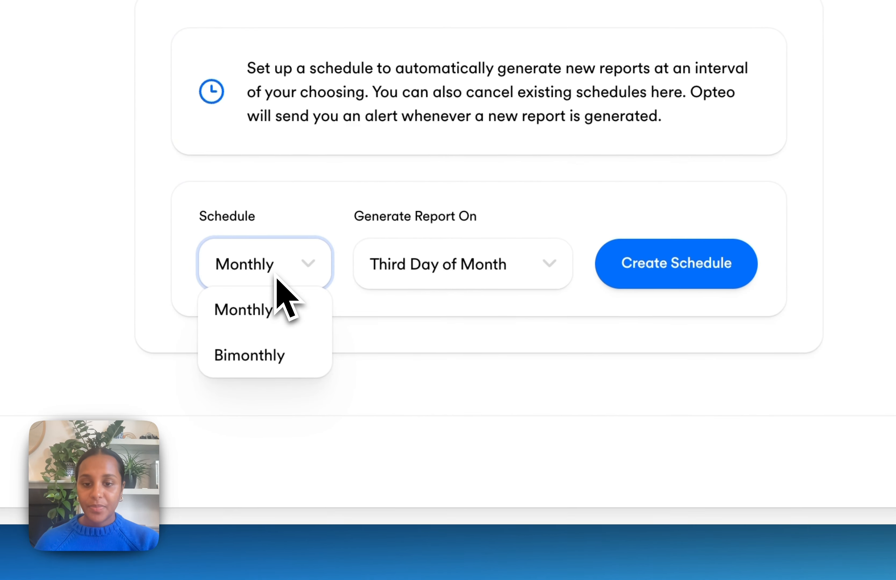
left_click(286, 355)
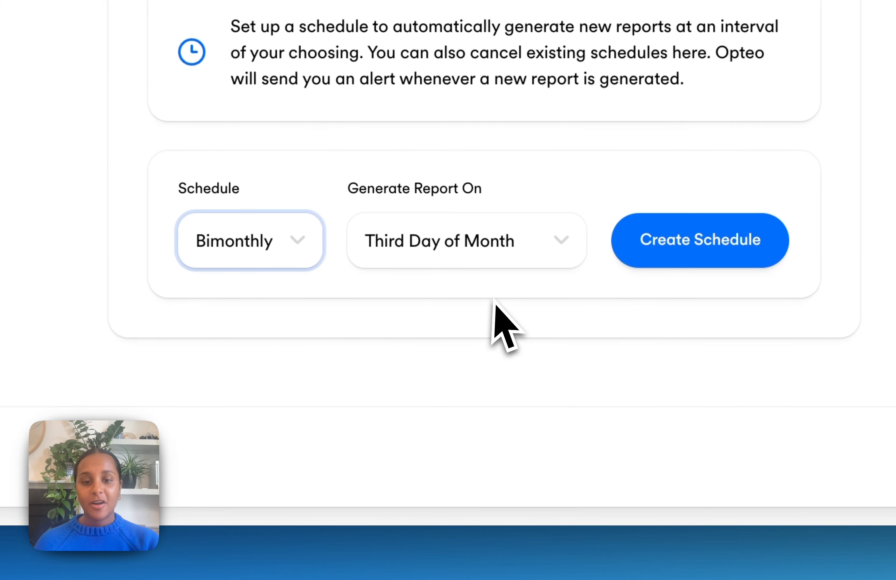
left_click(546, 259)
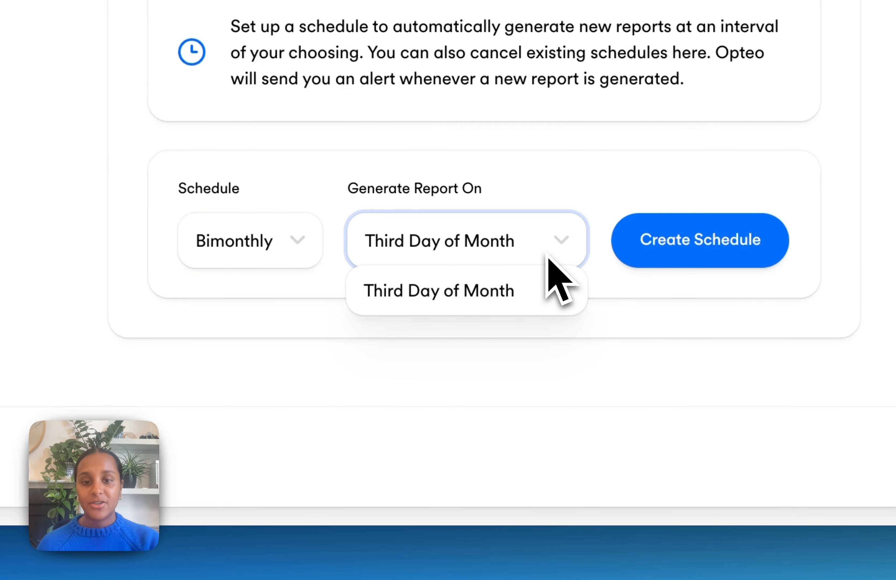
left_click(589, 181)
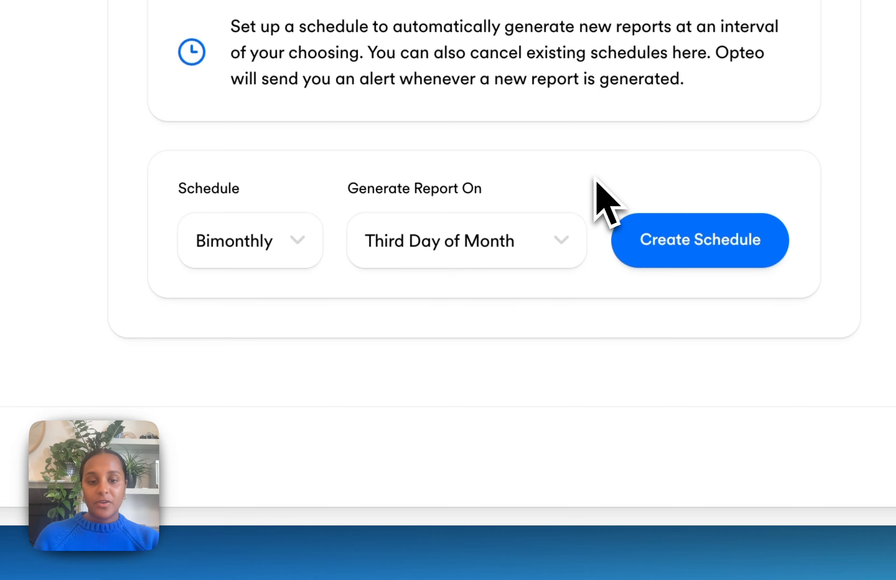
left_click(541, 298)
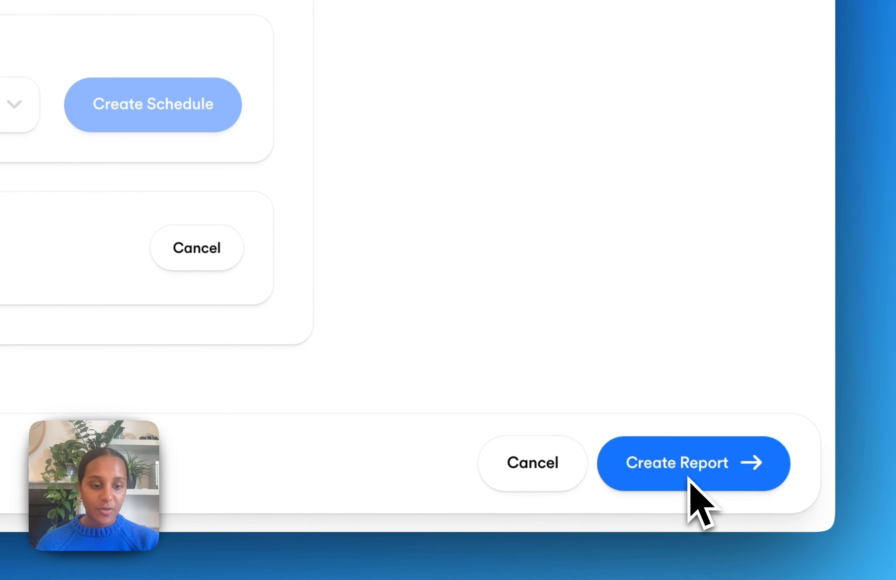
Create the ACME September report and remove its Google Ads Summary slide
left_click(708, 469)
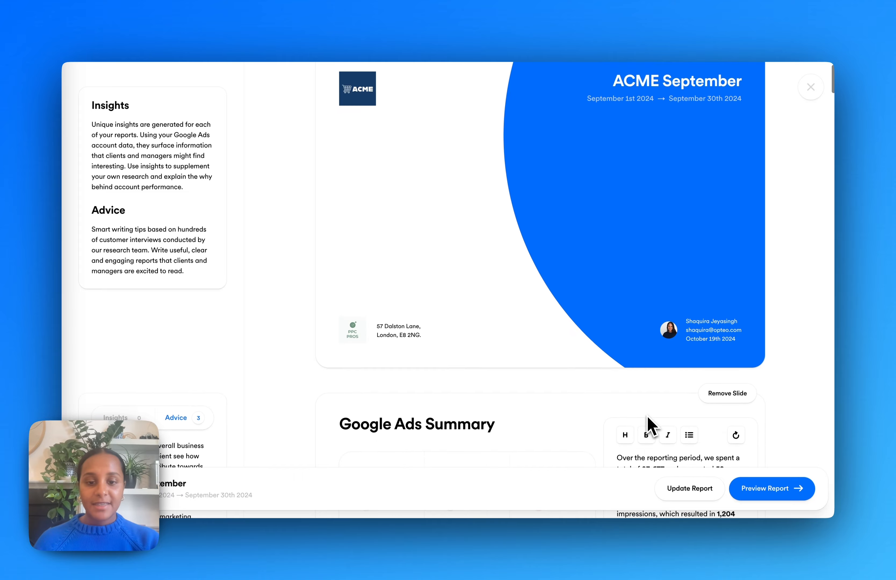
scroll(647, 425, "down", 5)
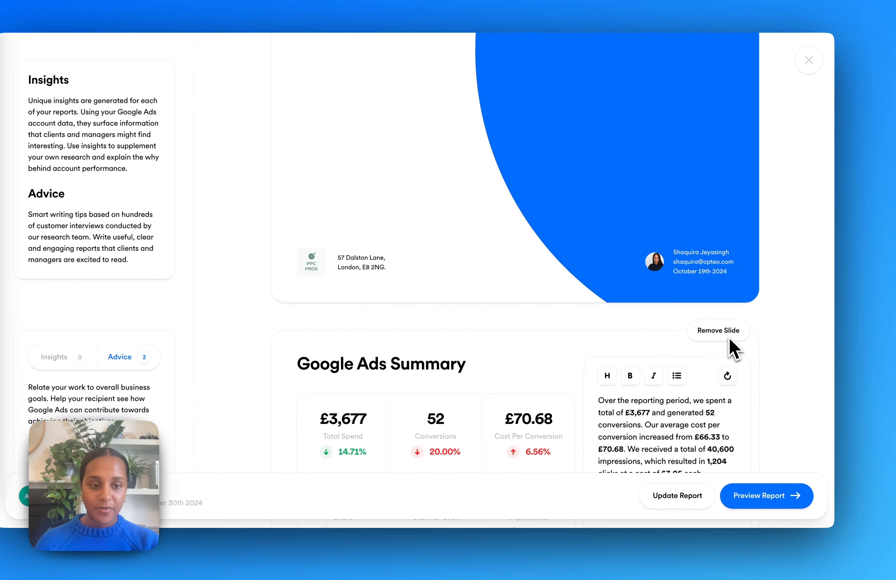
left_click(735, 340)
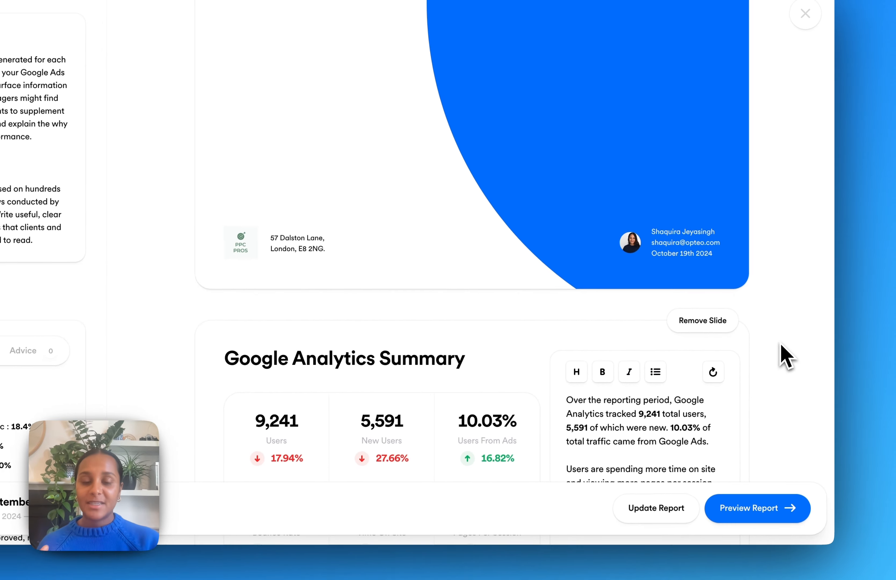
Reactivate the Google Ads Summary slide from the hidden slides and jump to it in the report
scroll(782, 348, "down", 10)
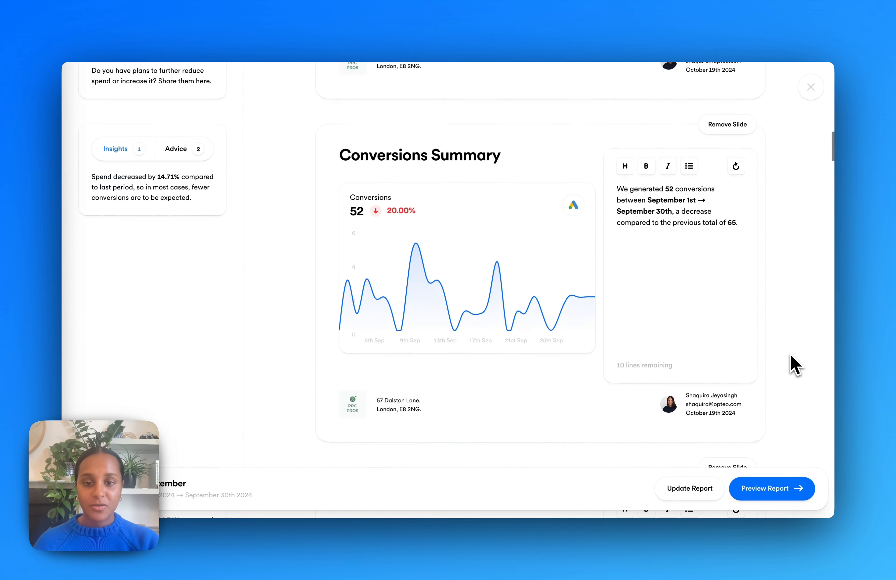
scroll(795, 365, "down", 20)
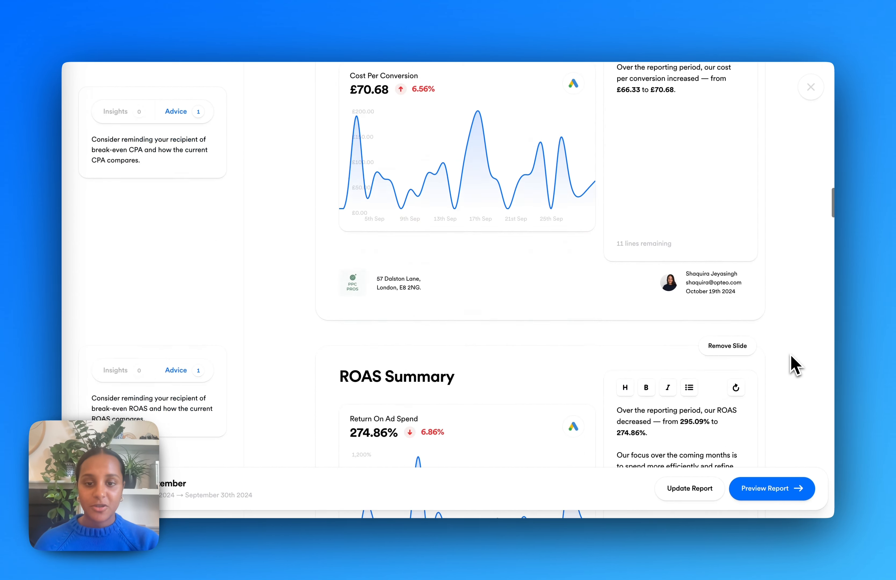
scroll(795, 365, "down", 20)
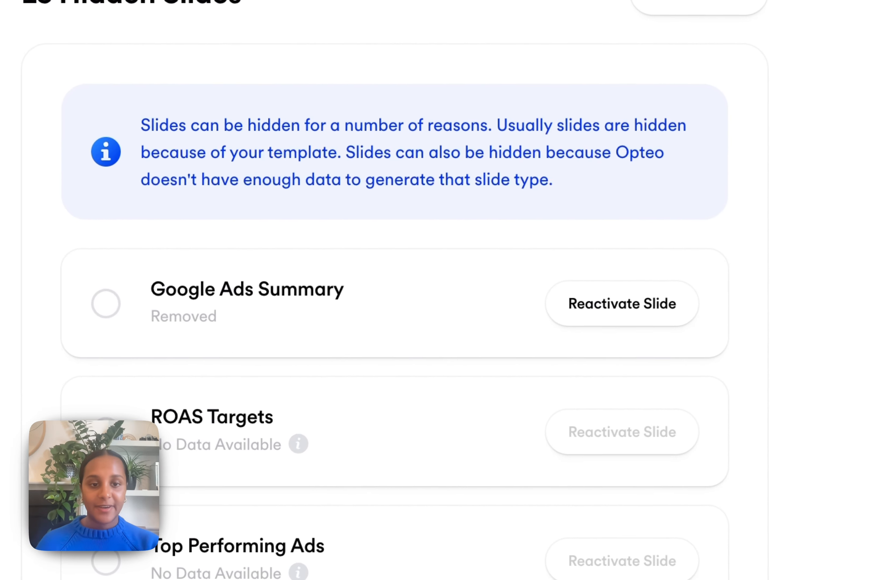
left_click(643, 301)
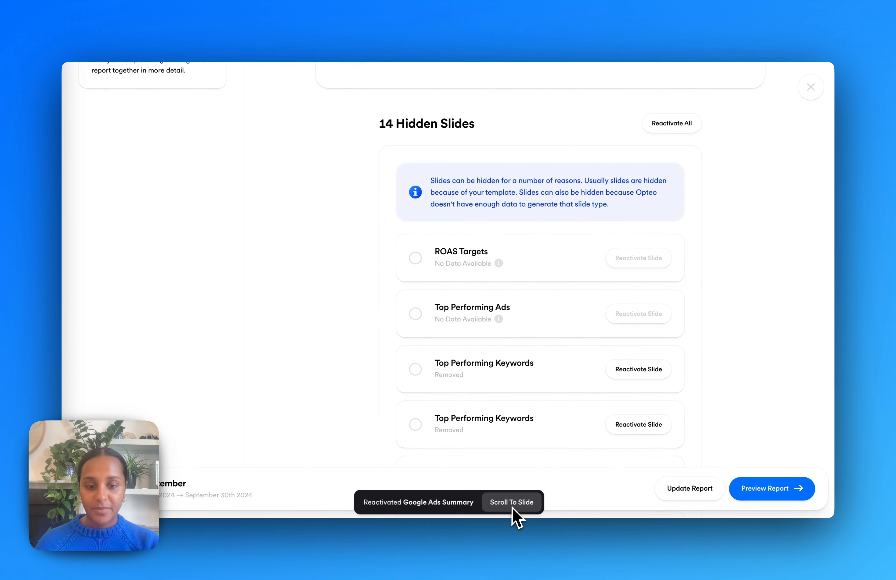
left_click(504, 508)
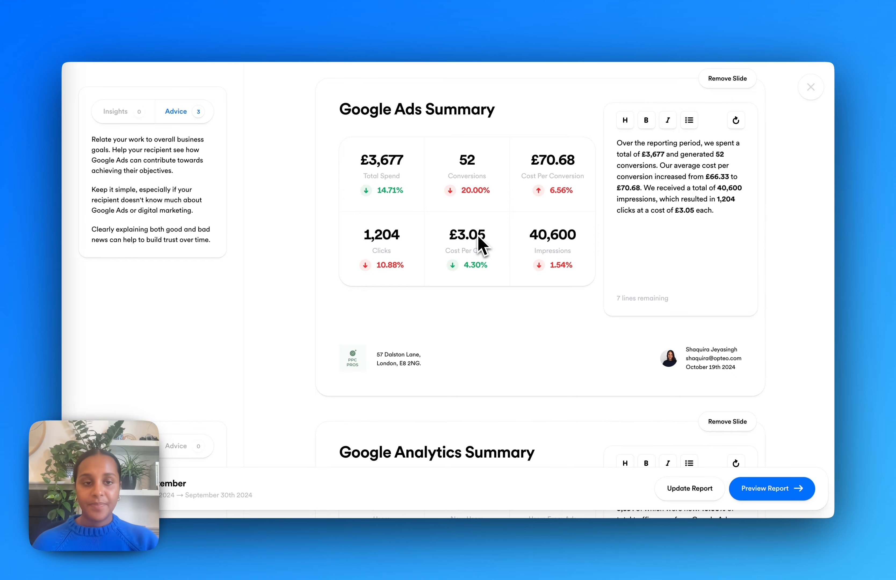
Split the Google Ads Summary text so that "We received a total of" starts a new paragraph after a blank line
left_click(646, 188)
key("Return")
key("Return")
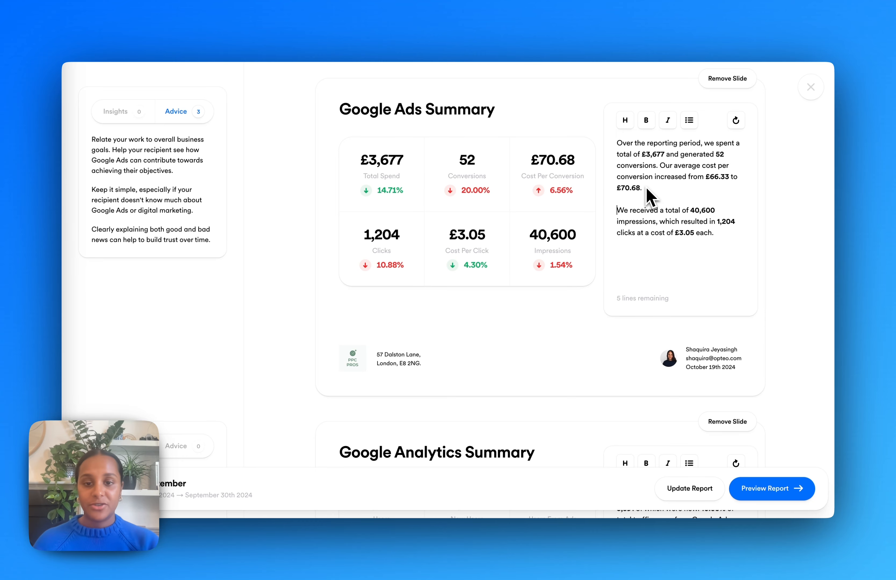
Review the insights and advice beside the Google Analytics, Spend and Conversions Summary slides
scroll(646, 188, "down", 2)
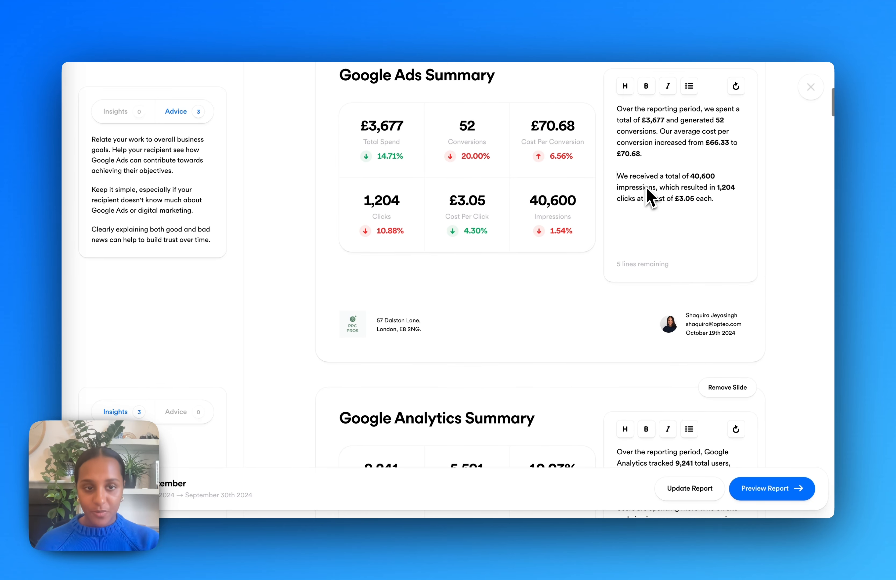
scroll(264, 305, "down", 5)
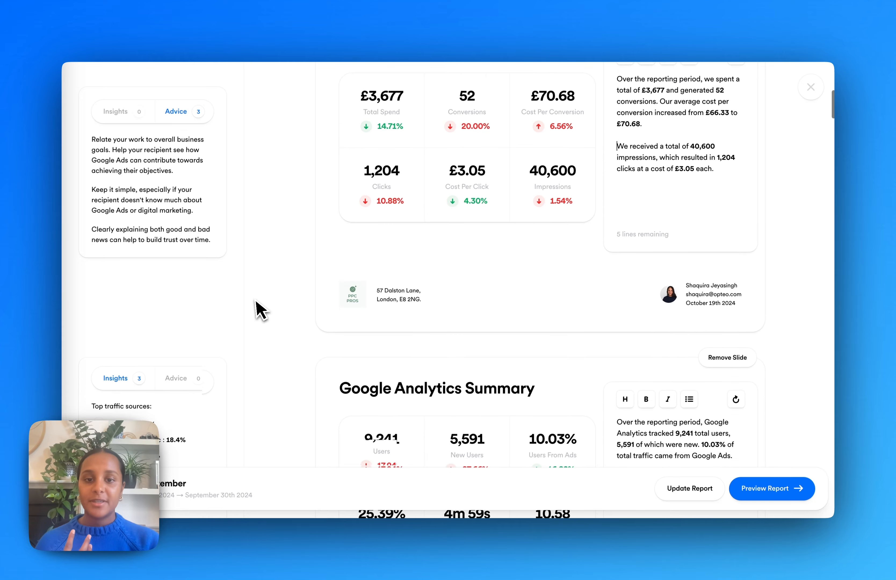
scroll(257, 311, "down", 4)
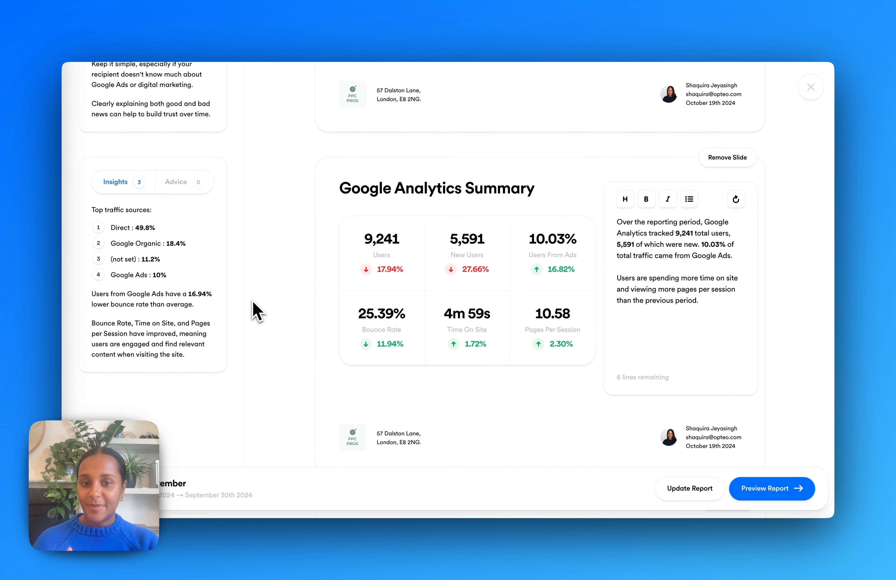
scroll(257, 311, "down", 3)
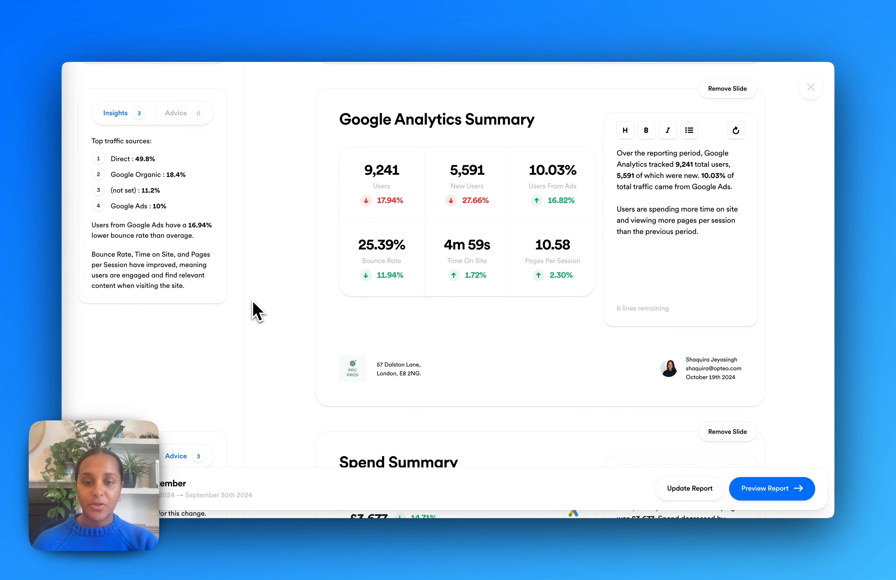
scroll(258, 311, "down", 5)
scroll(257, 312, "down", 8)
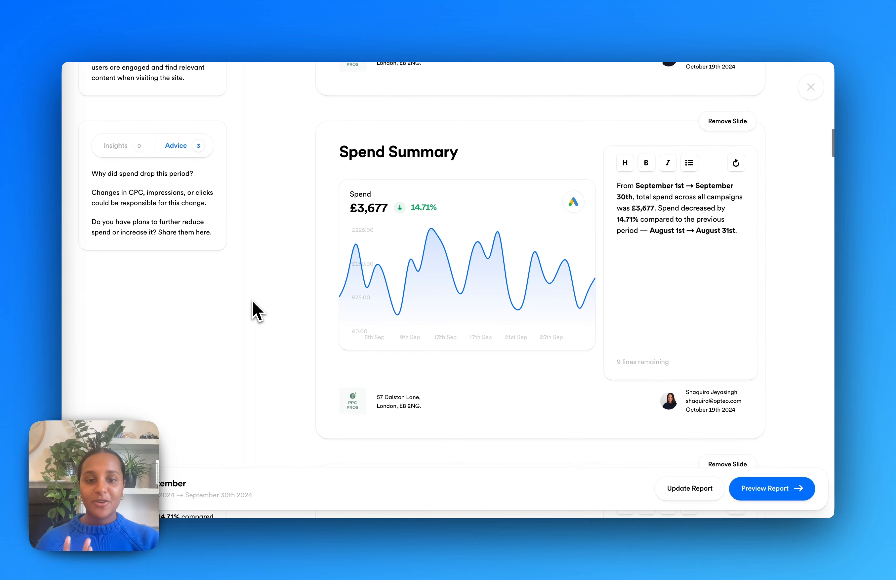
scroll(257, 311, "down", 6)
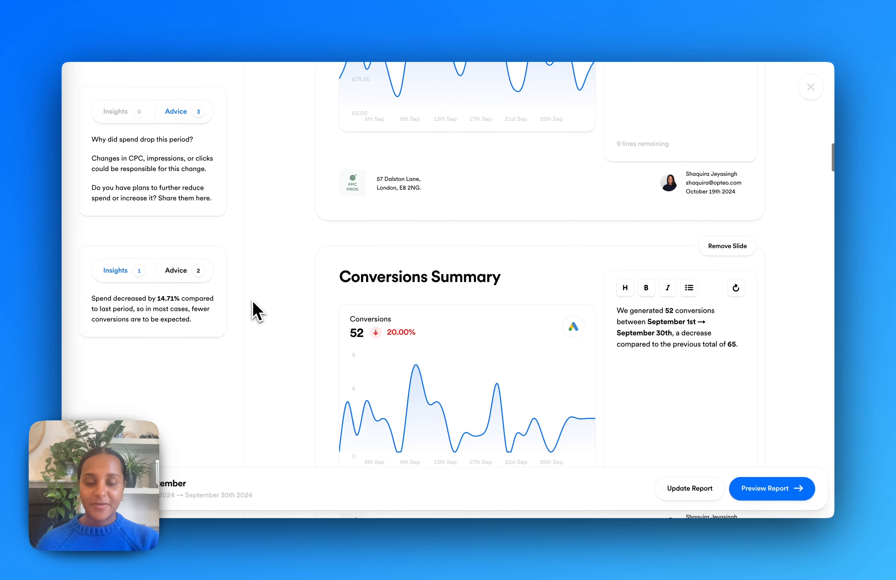
scroll(257, 311, "down", 2)
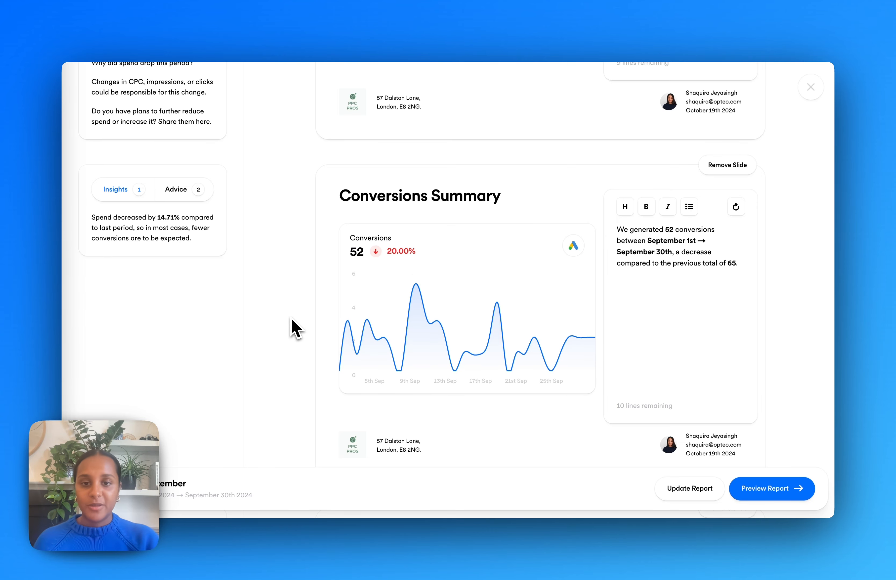
scroll(296, 327, "down", 3)
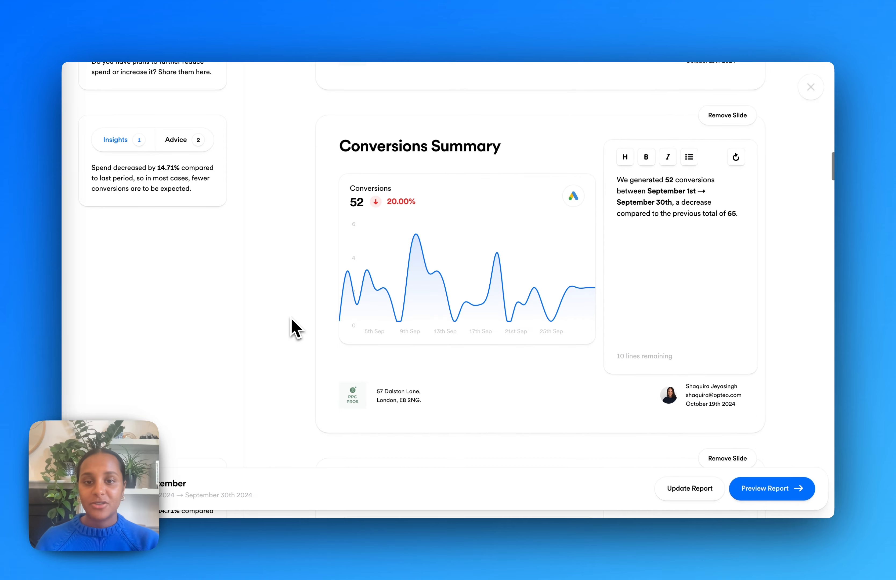
Copy the insight about decreased spend and fewer expected conversions into the Conversions Summary text as a separate closing paragraph
left_click_drag(188, 187, 92, 170)
key("ctrl+c")
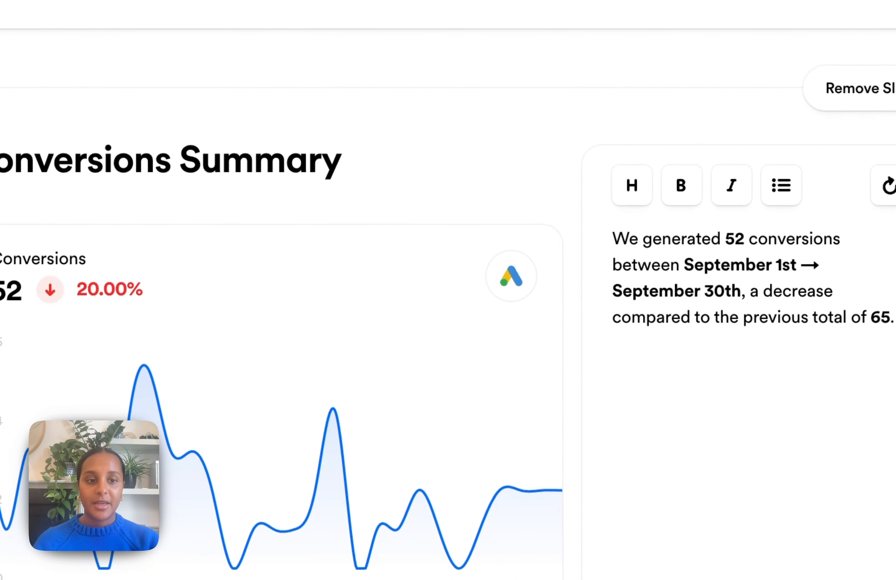
key("Return")
key("Return")
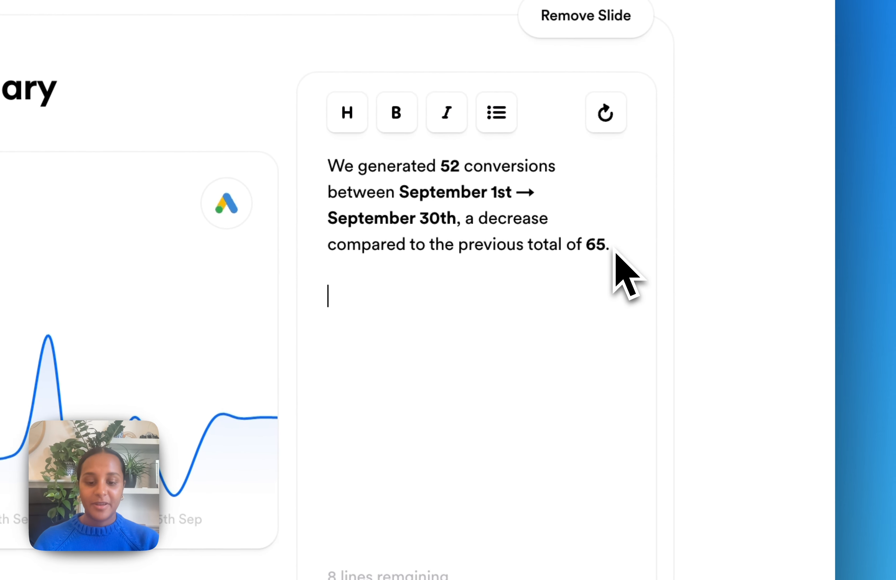
key("ctrl+v")
left_click(367, 302)
key("BackSpace")
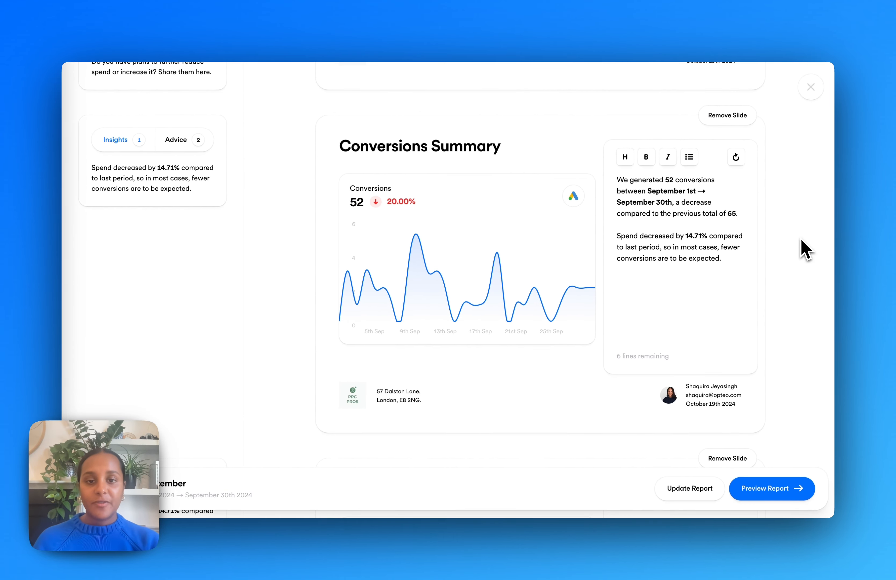
Edit the Work Summary slide and add a new task named "Added negative keywords"
scroll(805, 250, "down", 10)
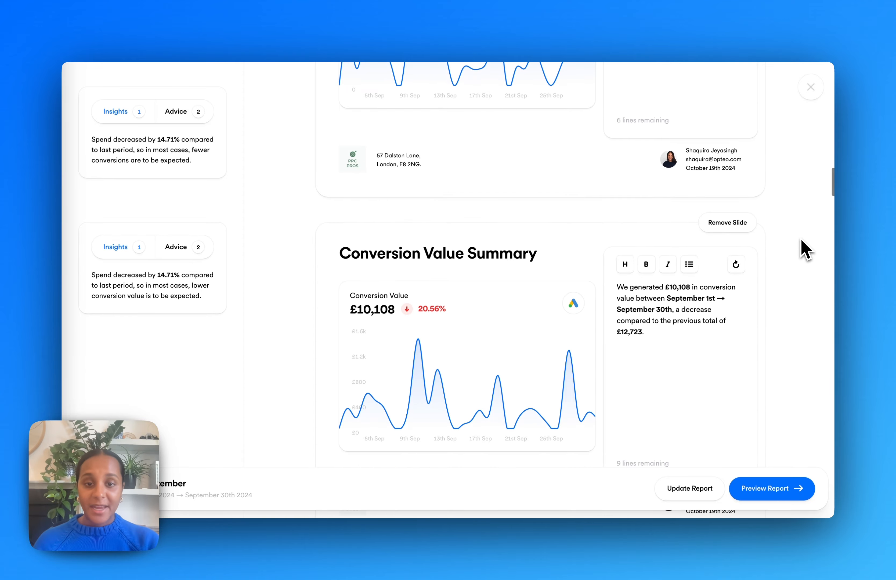
scroll(804, 251, "down", 20)
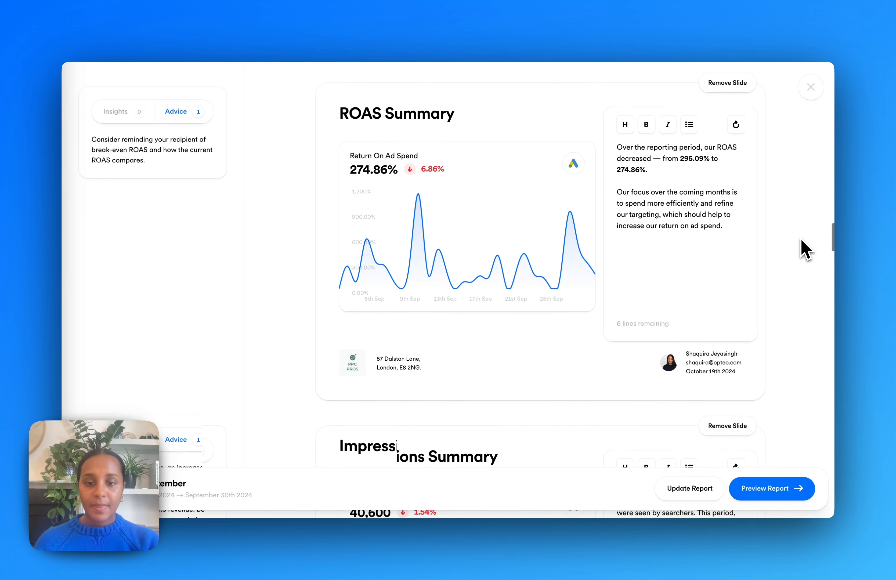
scroll(804, 250, "down", 20)
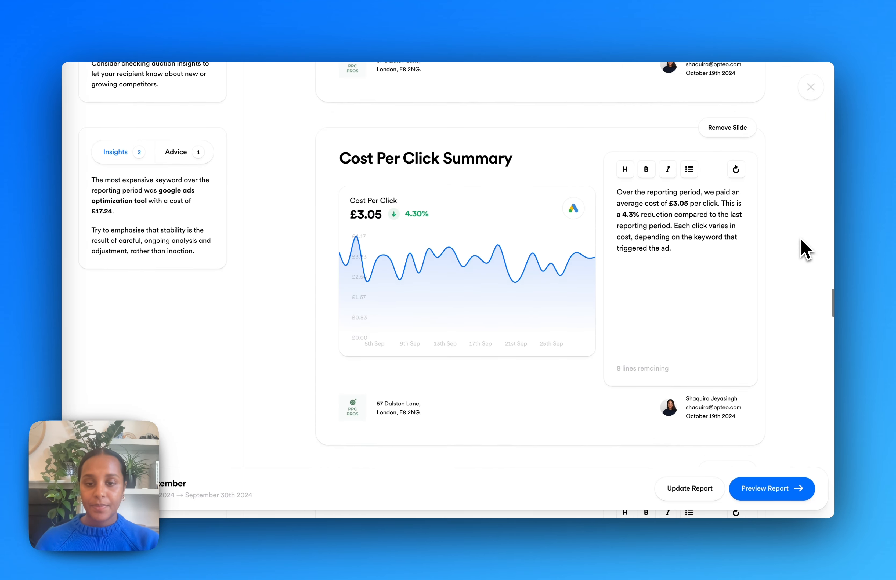
scroll(804, 251, "down", 3)
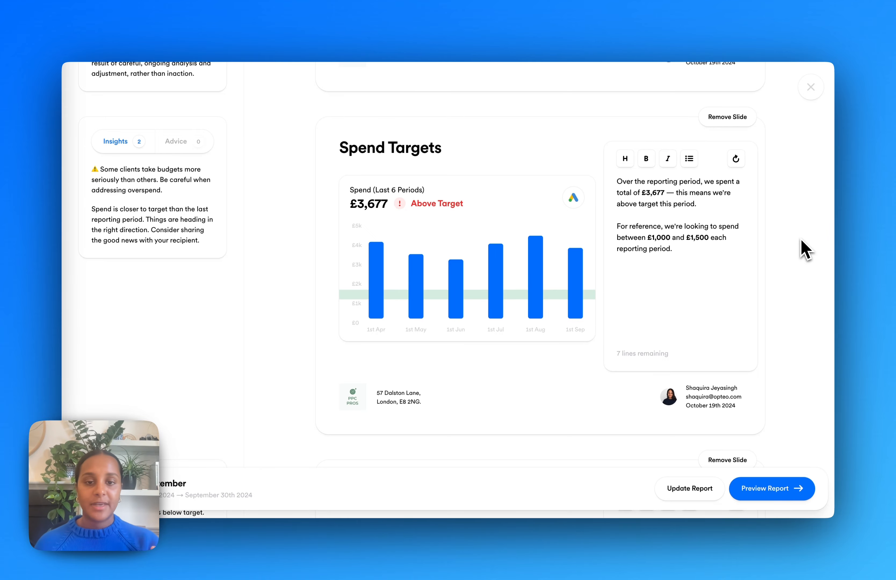
scroll(804, 251, "down", 9)
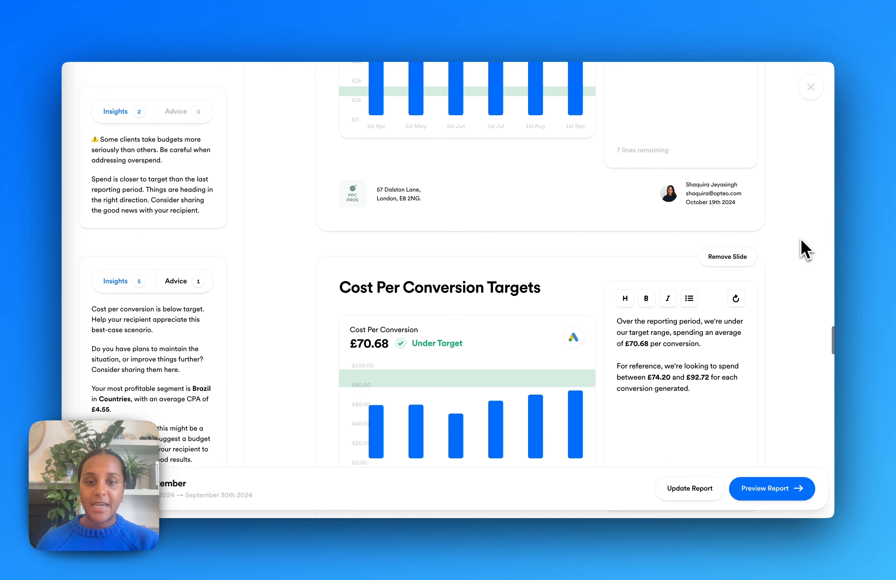
scroll(804, 251, "down", 15)
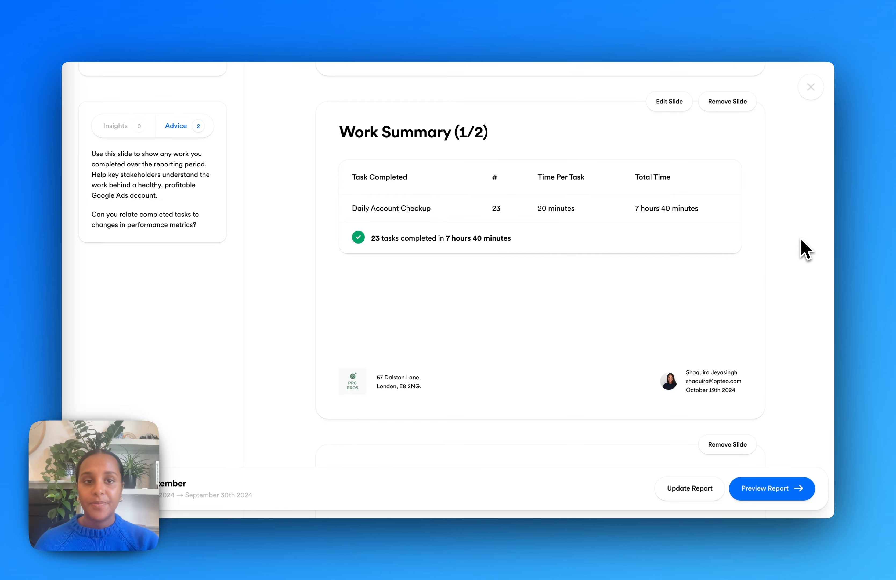
left_click(668, 101)
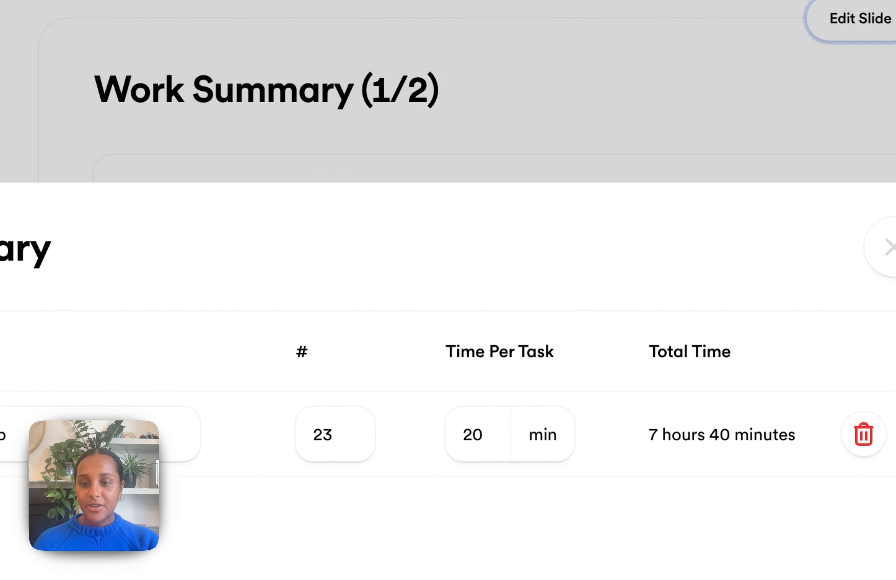
left_click(214, 400)
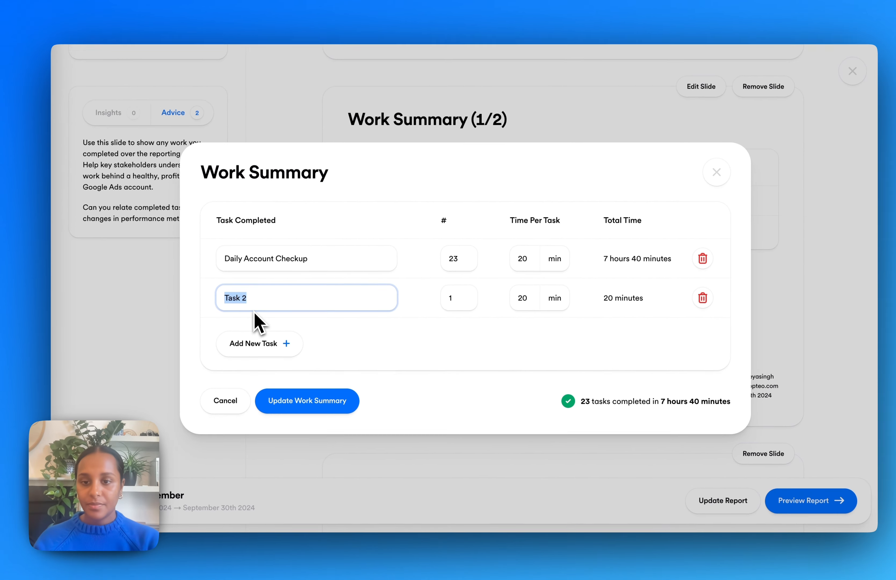
type("Added negat")
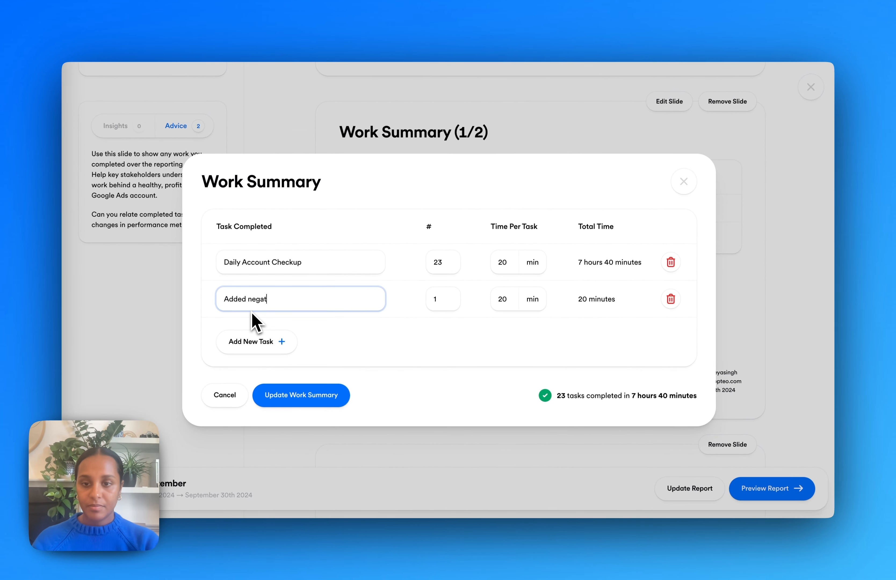
type("ive keywords")
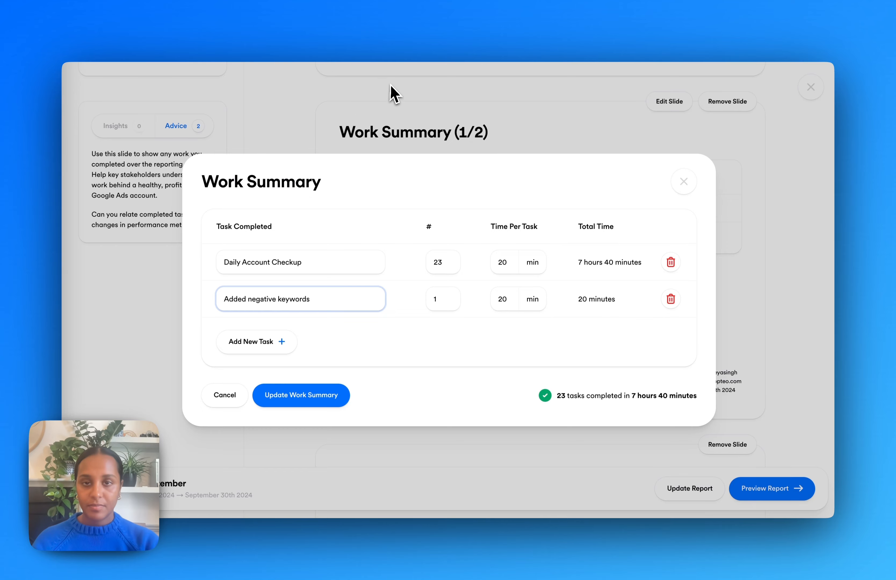
Set the negative keywords task to a count of 5 and 10 minutes per task, and update the work summary
key("Tab")
type("5")
key("Tab")
type("10")
left_click(315, 400)
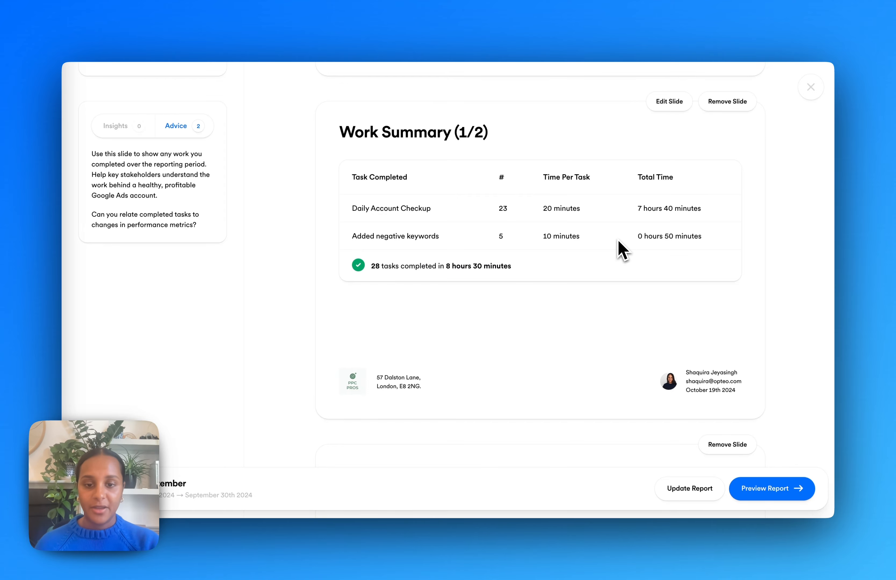
Open the preview of the ACME September report and look through its slide thumbnails
scroll(618, 241, "down", 15)
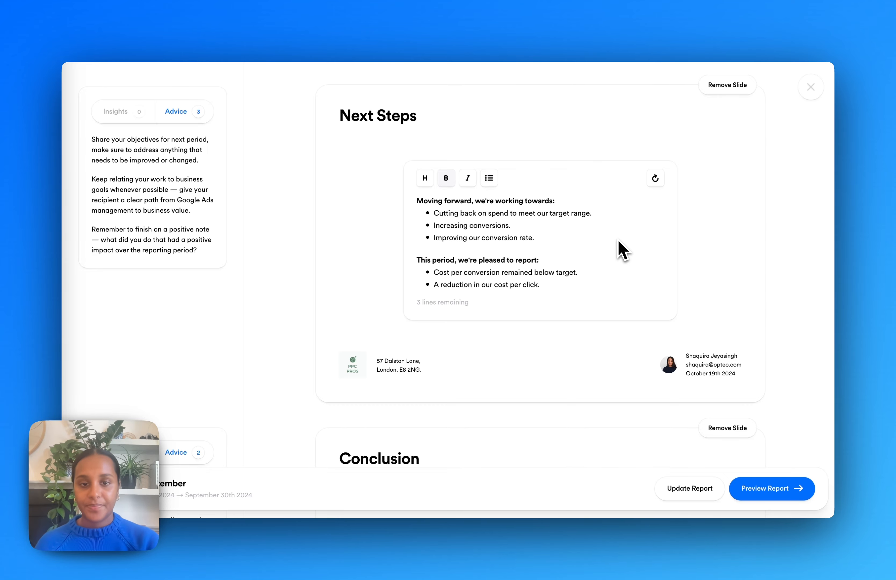
scroll(618, 241, "down", 8)
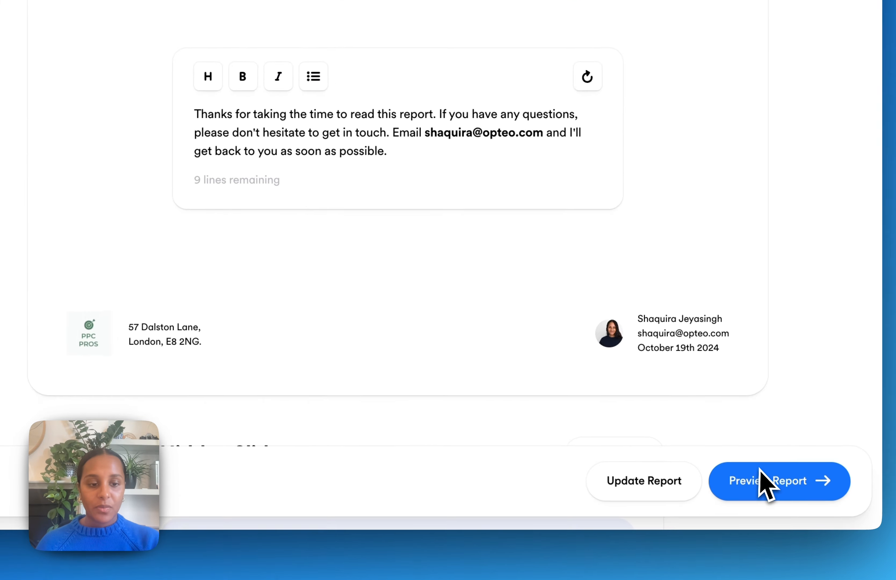
left_click(764, 489)
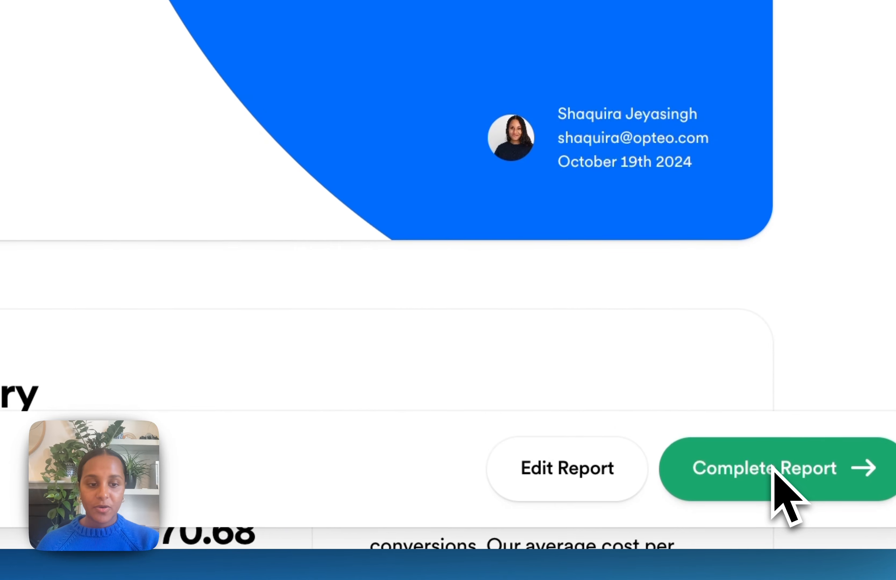
scroll(62, 151, "down", 5)
scroll(63, 151, "down", 20)
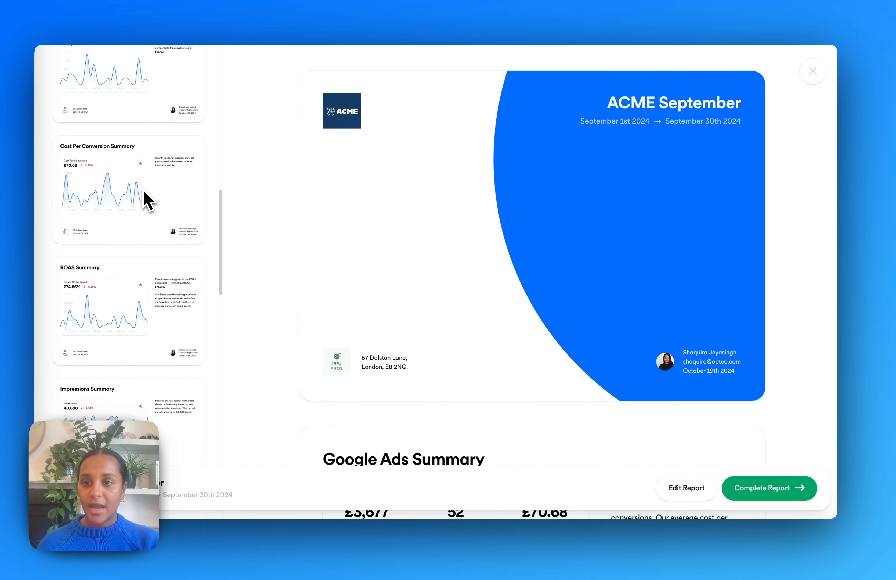
Mark the ACME September report as complete and close it to return to the reports list
scroll(63, 150, "up", 10)
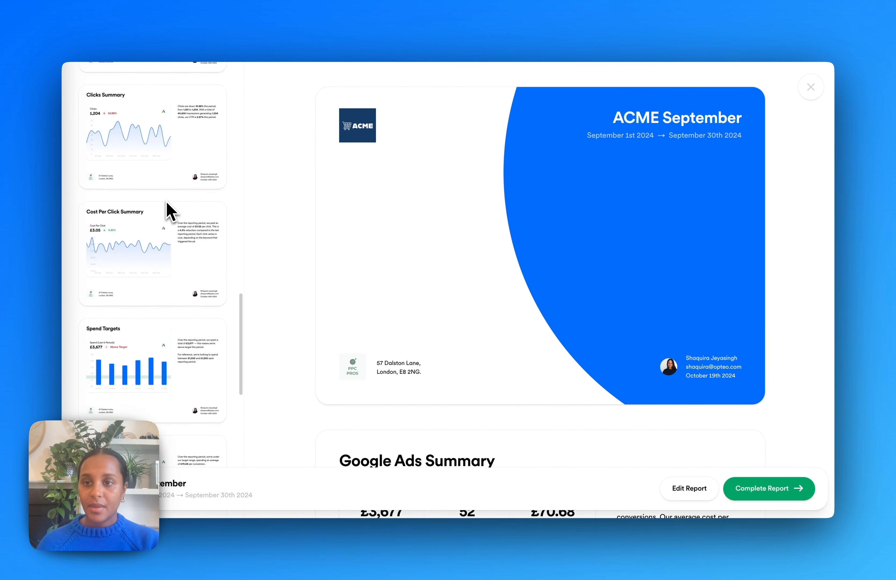
scroll(166, 205, "up", 10)
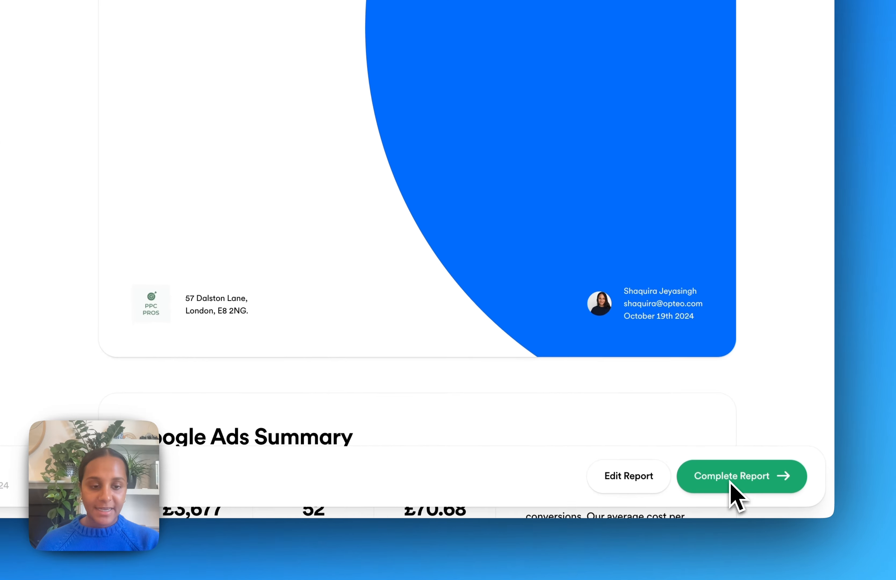
left_click(759, 494)
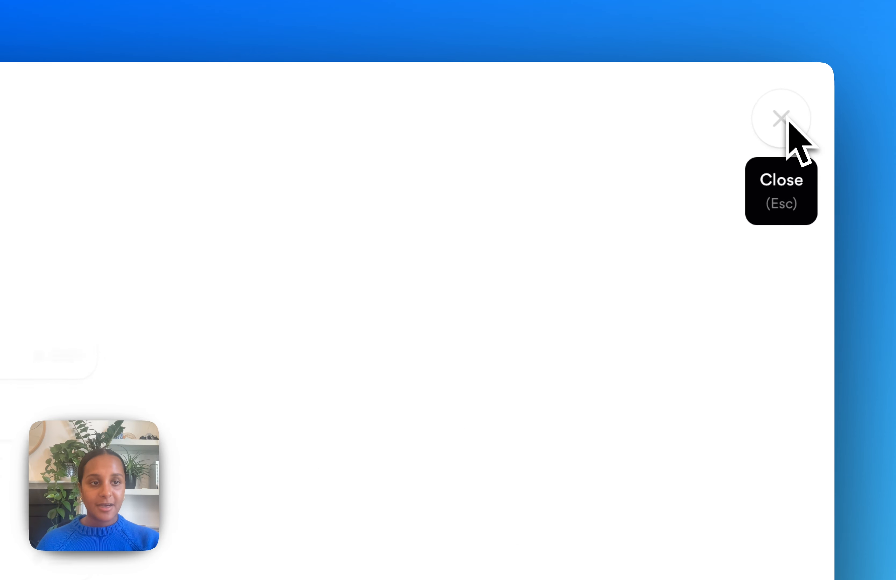
left_click(788, 115)
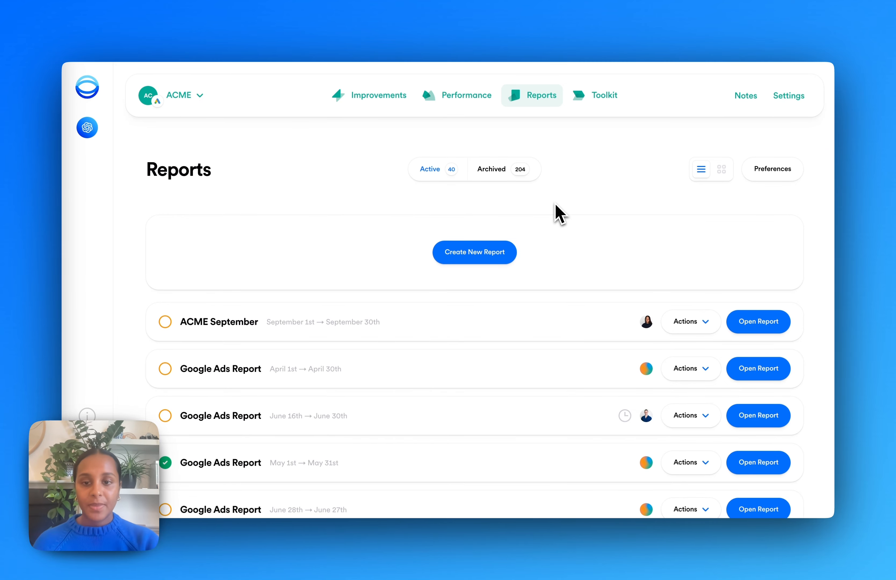
Archive the Google Ads Report for April 1st to April 30th, check the archived reports, and return to the active ones
mouse_move(644, 325)
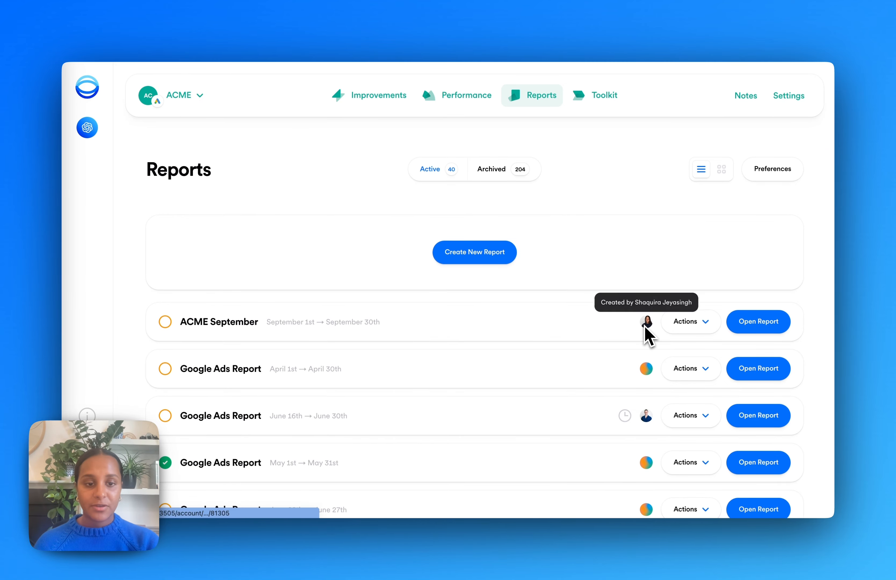
mouse_move(646, 376)
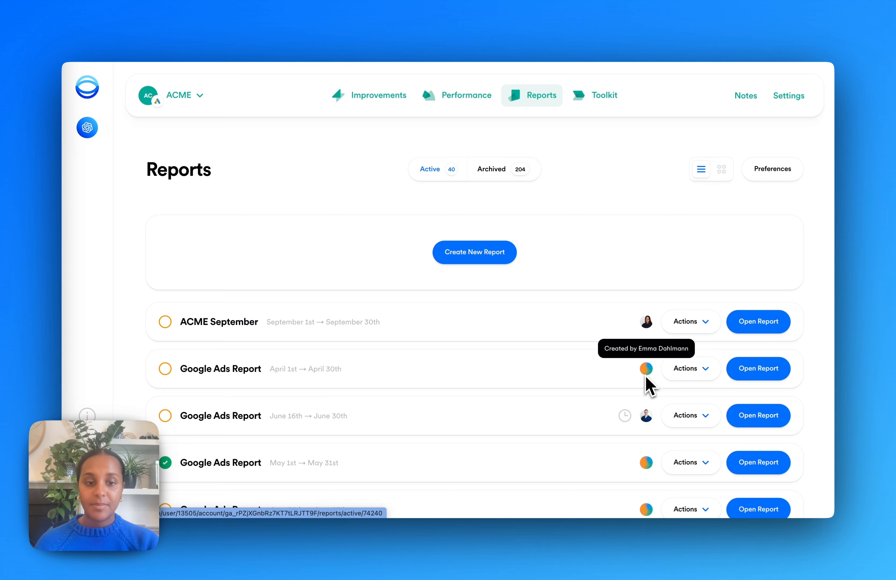
mouse_move(647, 418)
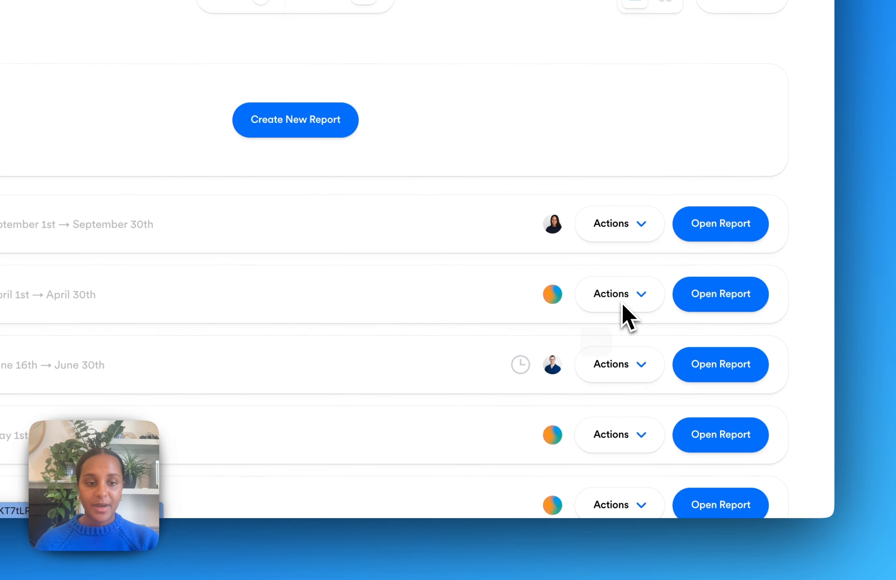
left_click(692, 374)
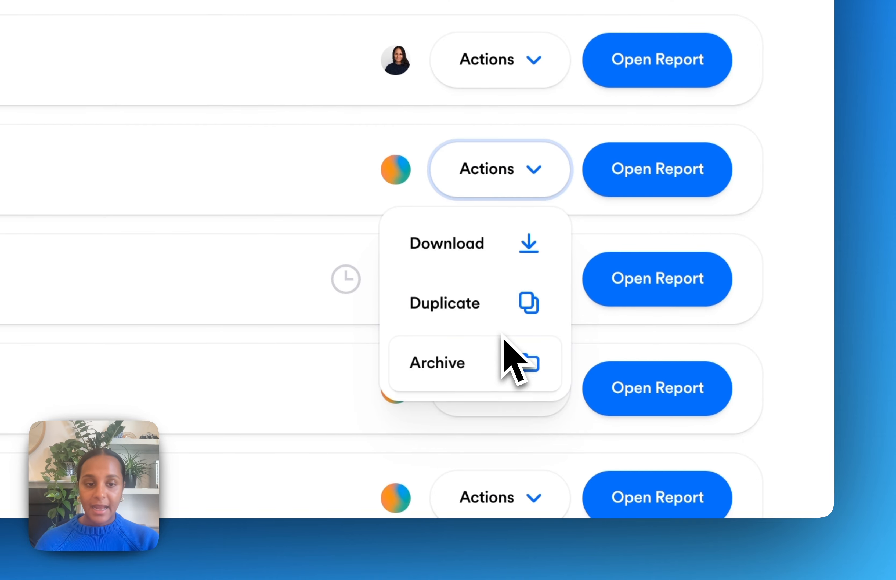
left_click(502, 363)
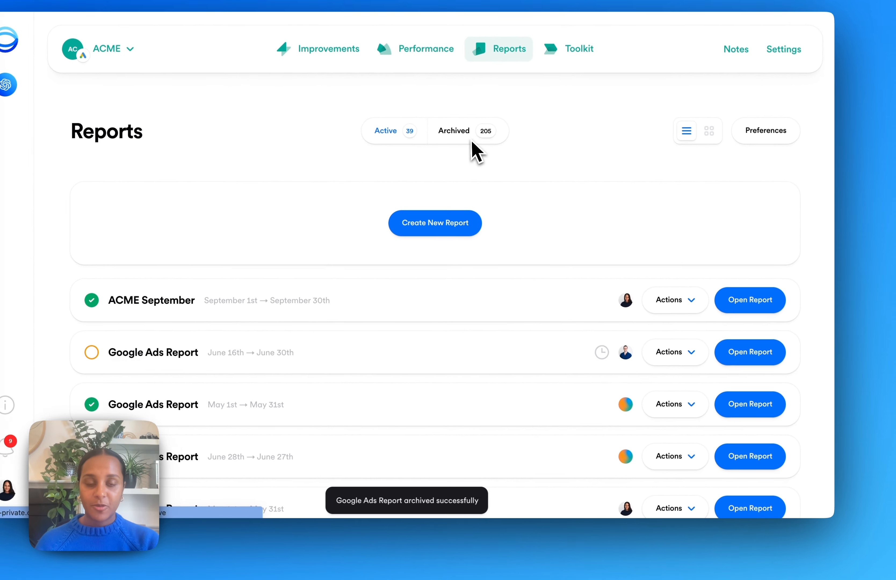
left_click(496, 168)
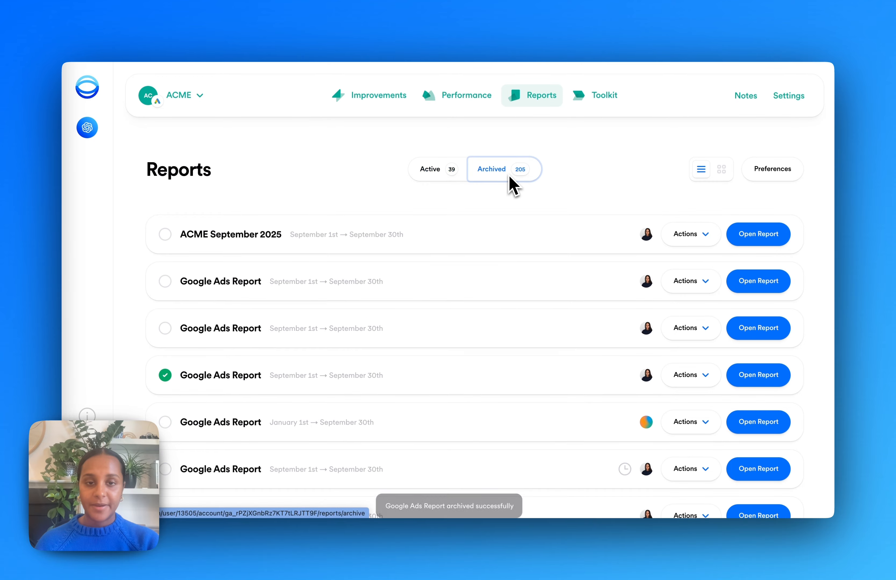
left_click(454, 176)
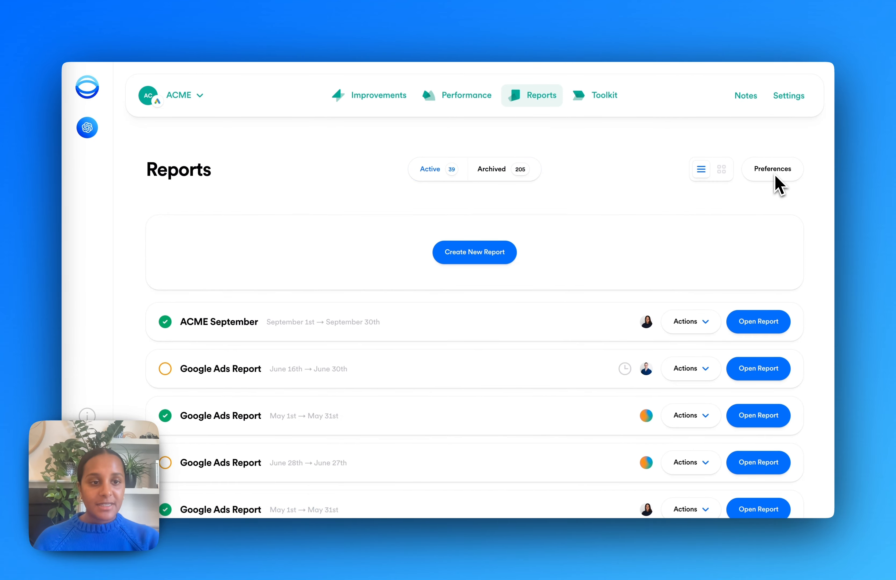
Open the report preferences and look through the scheduled reports and the available default themes
left_click(775, 174)
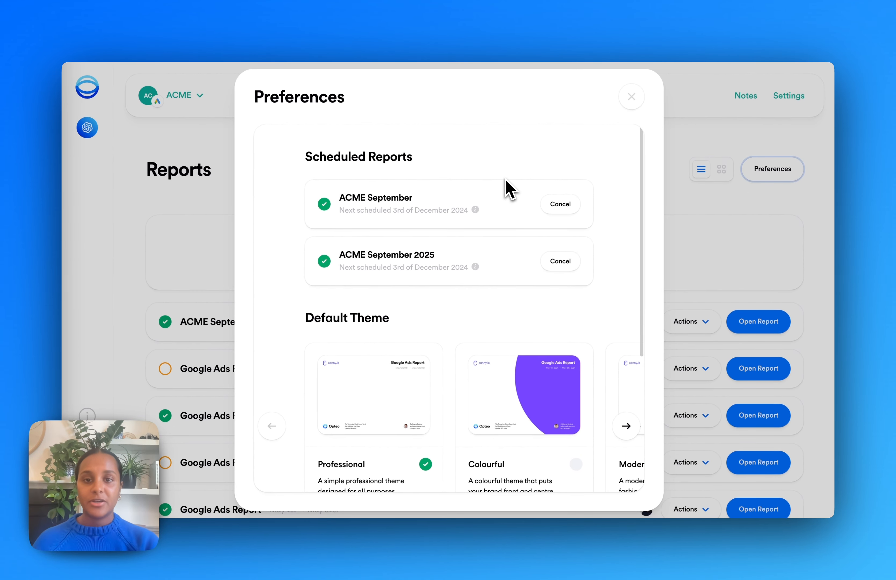
scroll(509, 189, "down", 5)
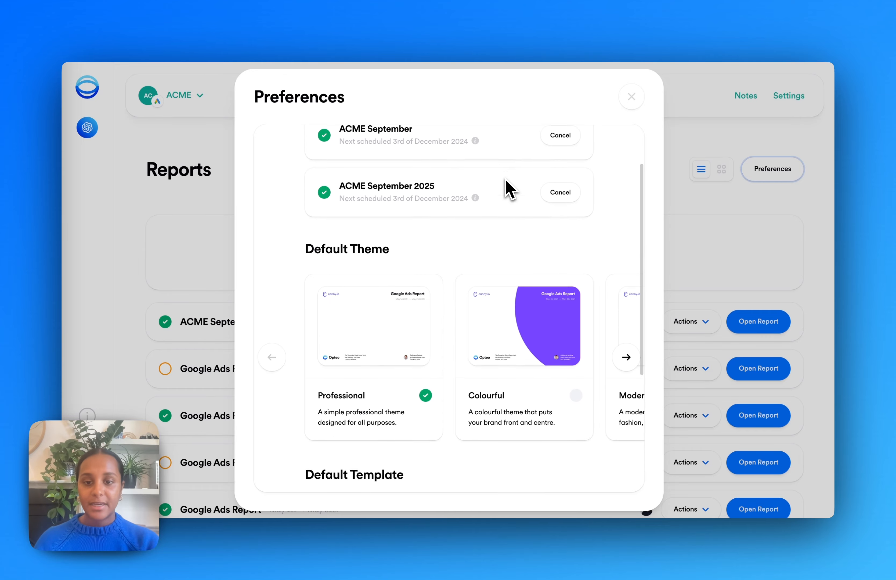
scroll(505, 184, "up", 1)
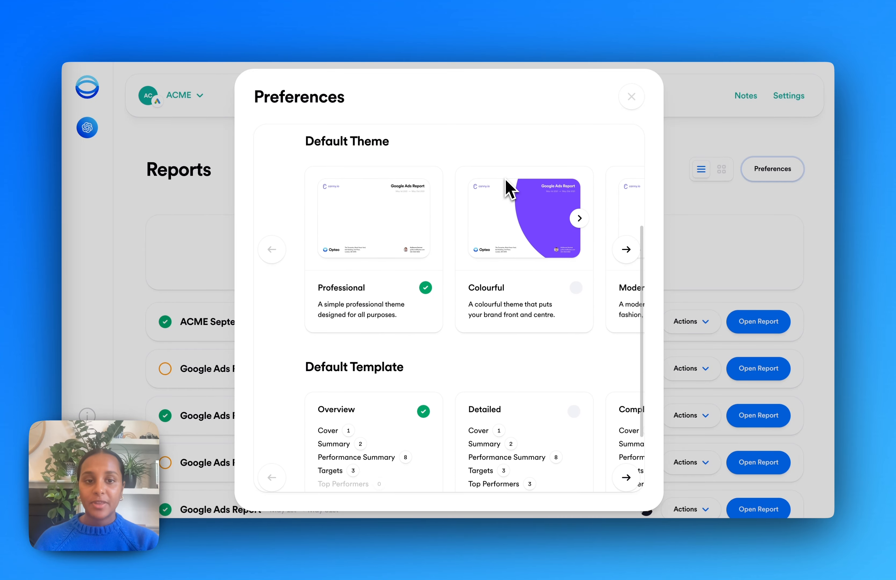
left_click(627, 249)
left_click(626, 250)
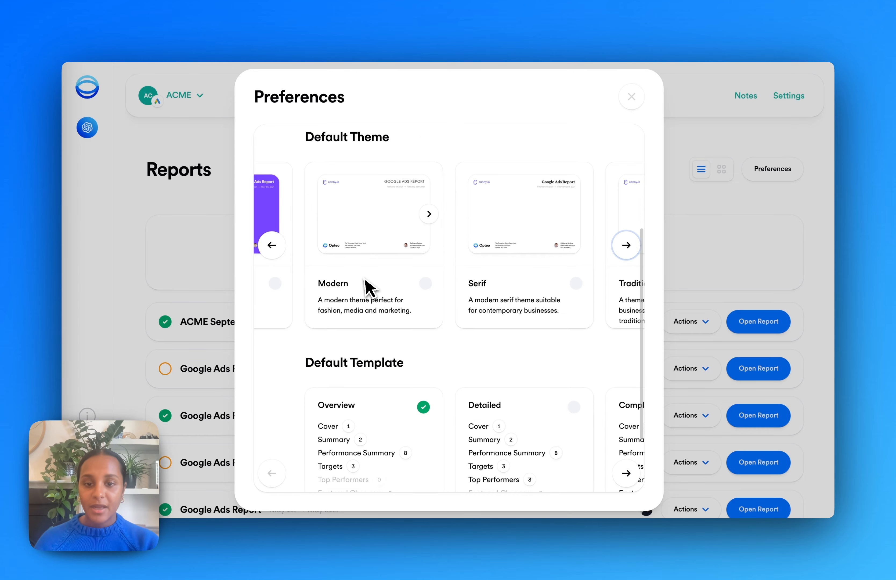
Set SJ Template as the default report template and close the preferences
scroll(364, 286, "down", 2)
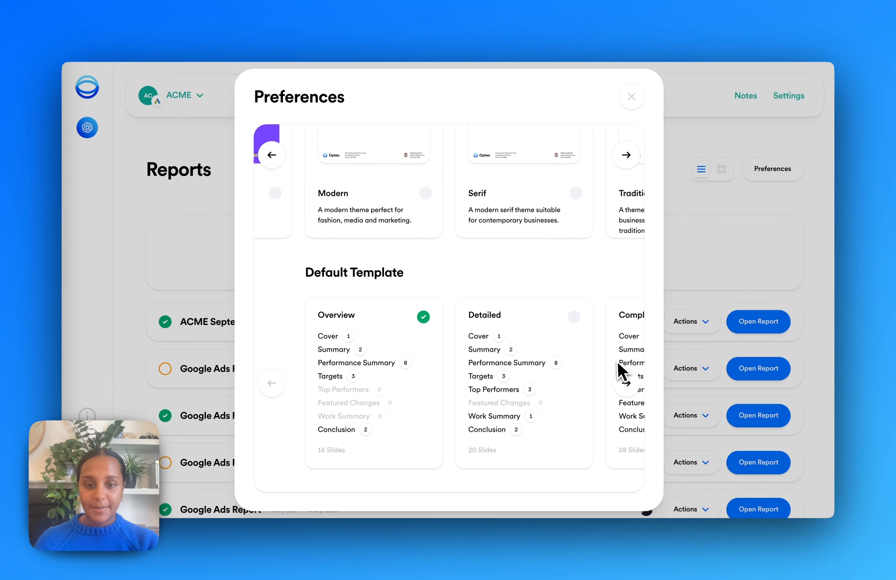
left_click(626, 383)
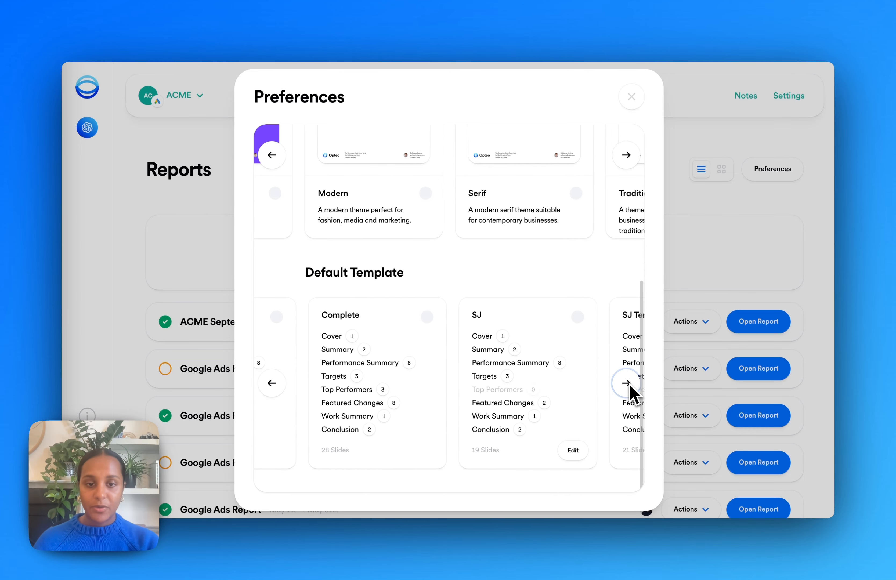
left_click(626, 383)
left_click(626, 383)
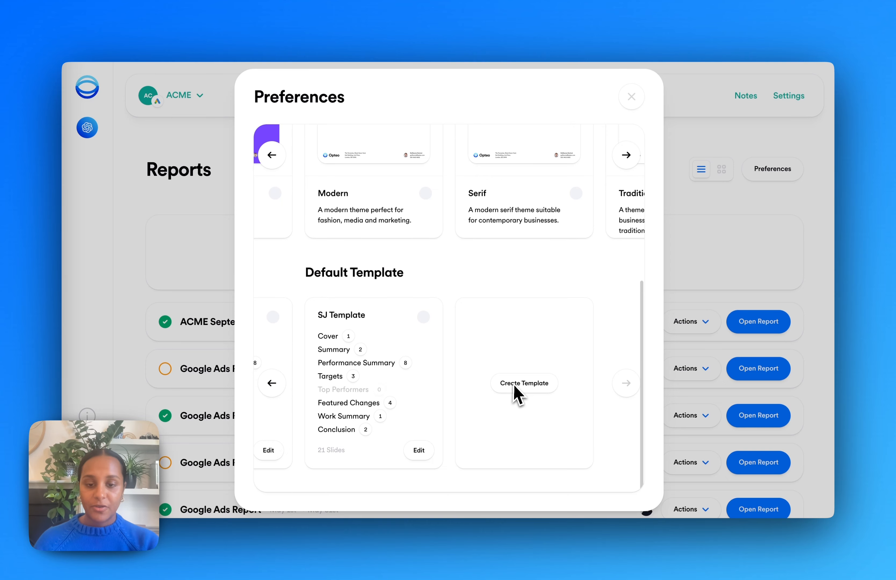
left_click(422, 317)
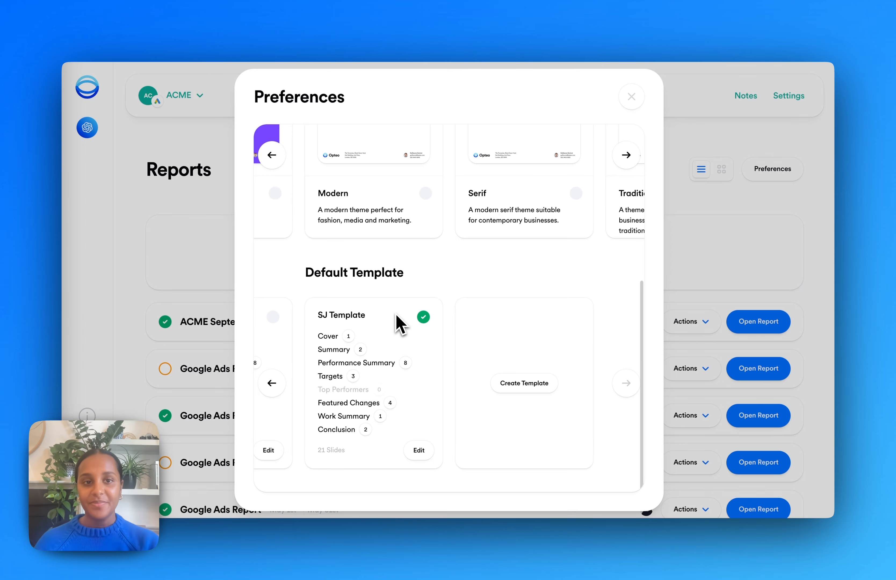
left_click(640, 94)
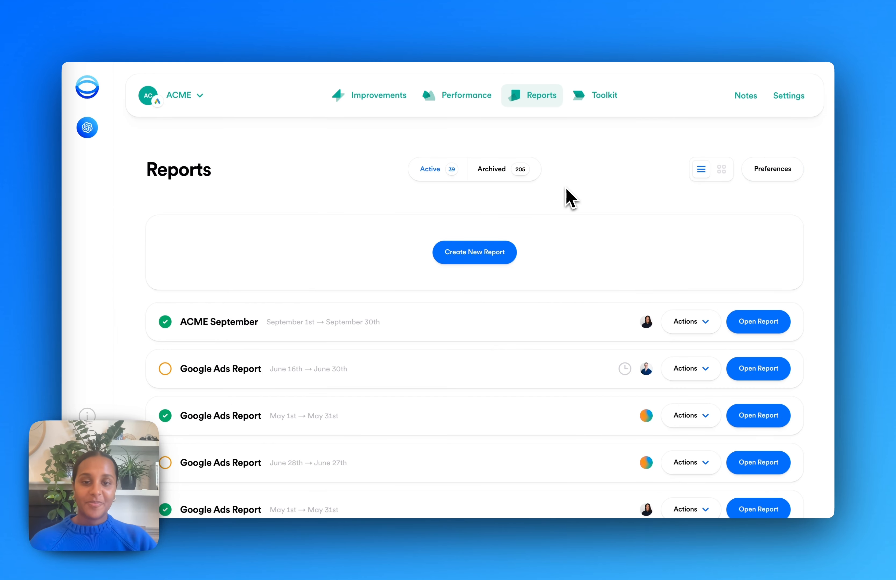